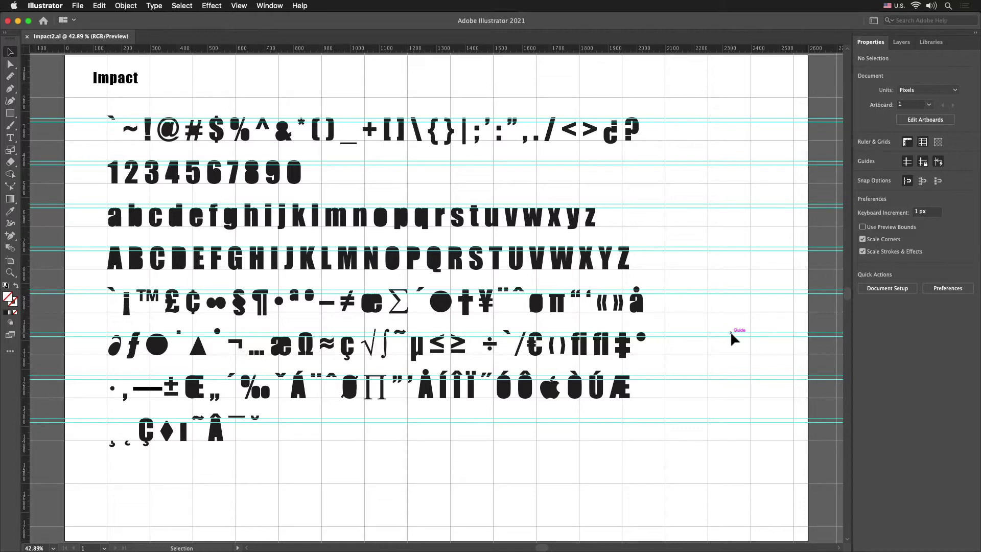
Step: Select the lowercase l in the third row of Impact glyphs and switch the document to outline view
key("space")
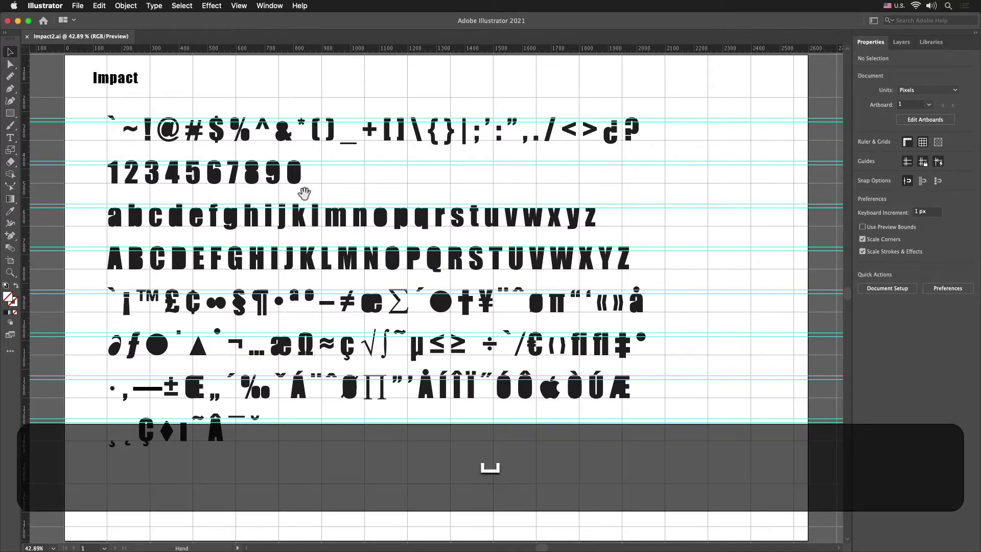
left_click_drag(301, 193, 400, 312)
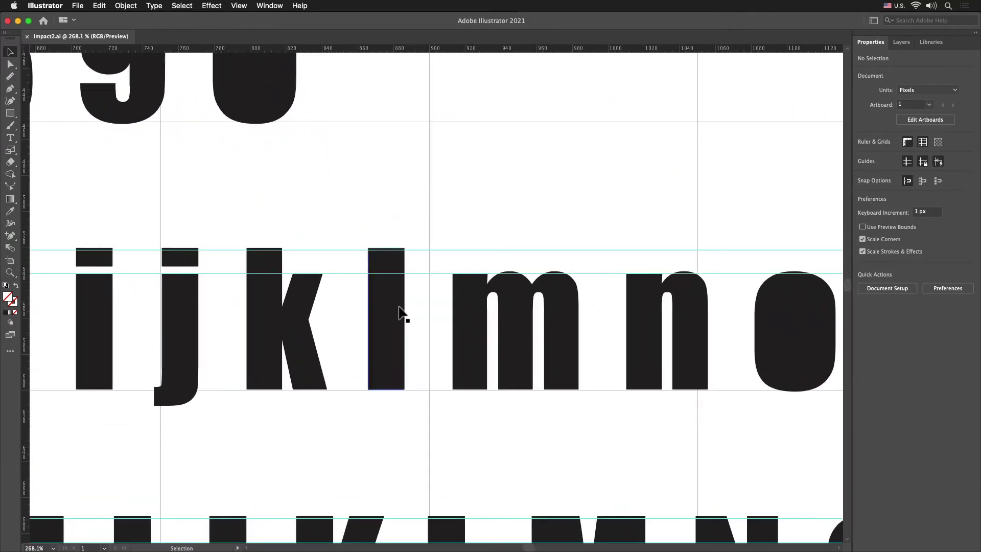
key("space")
left_click_drag(427, 387, 446, 294)
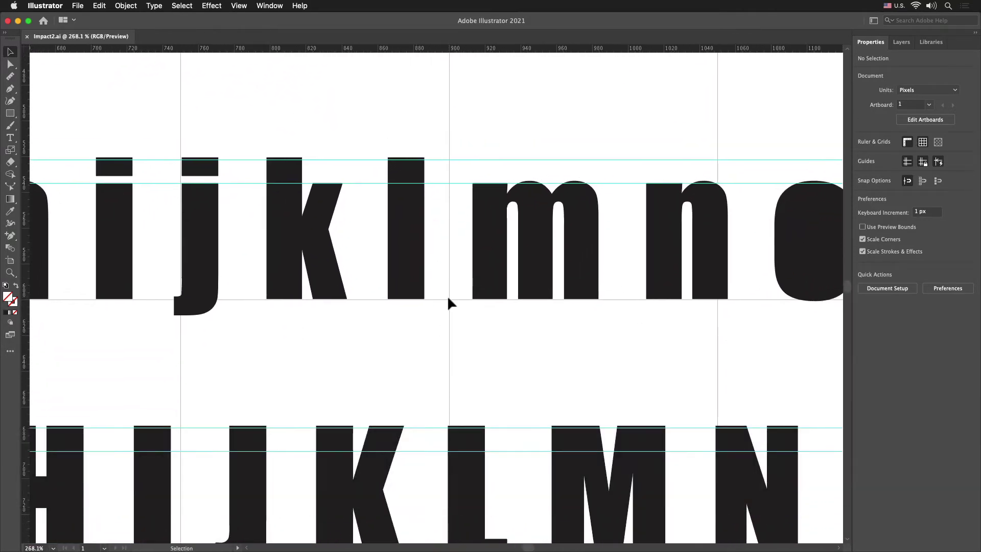
left_click(411, 273)
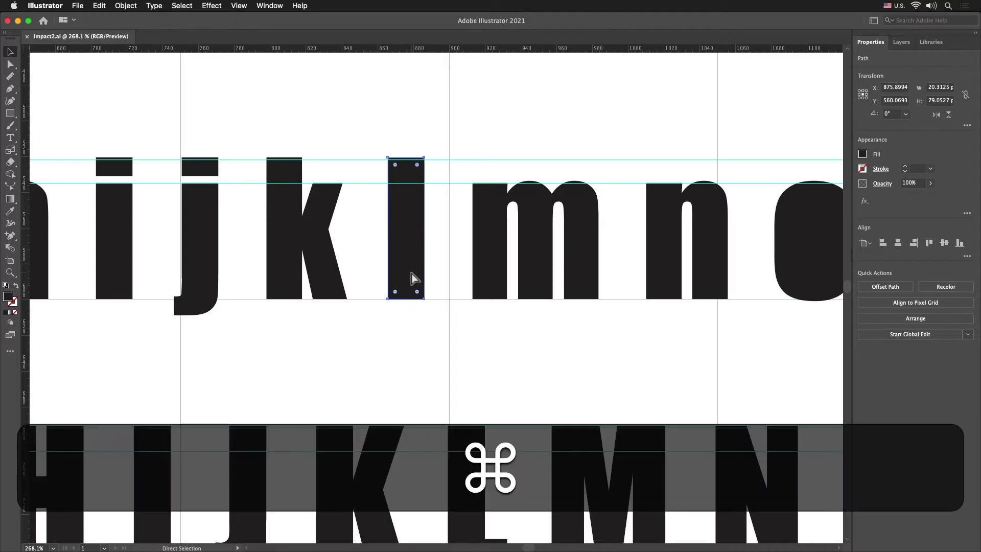
key("super+y")
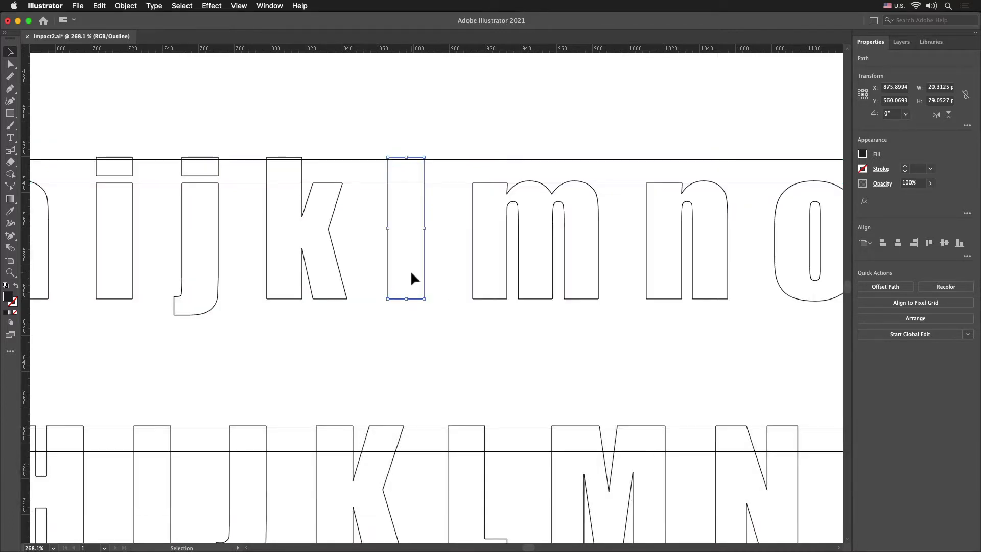
Step: Select the entire lowercase l path with the Direct Selection tool and copy it
left_click(377, 273)
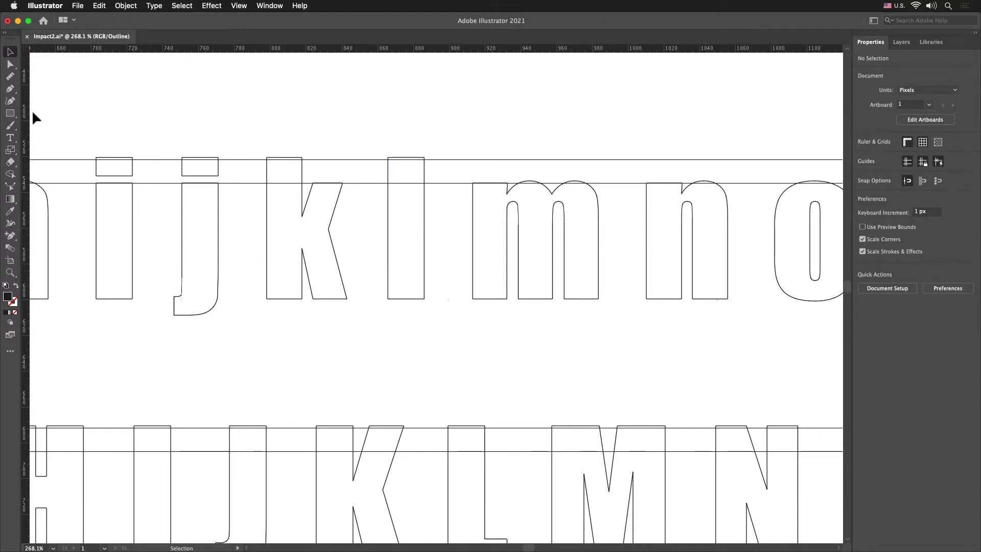
left_click(10, 63)
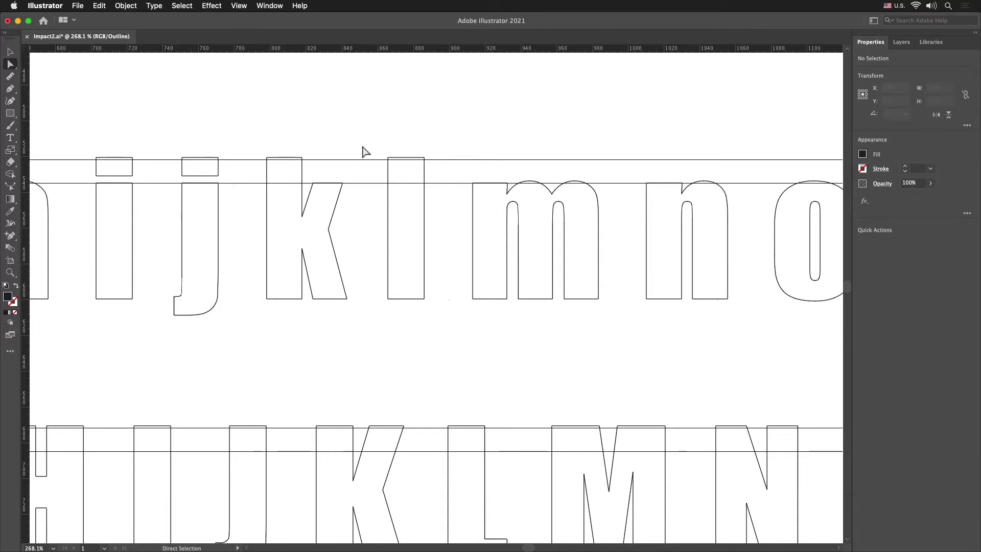
left_click_drag(379, 145, 392, 324)
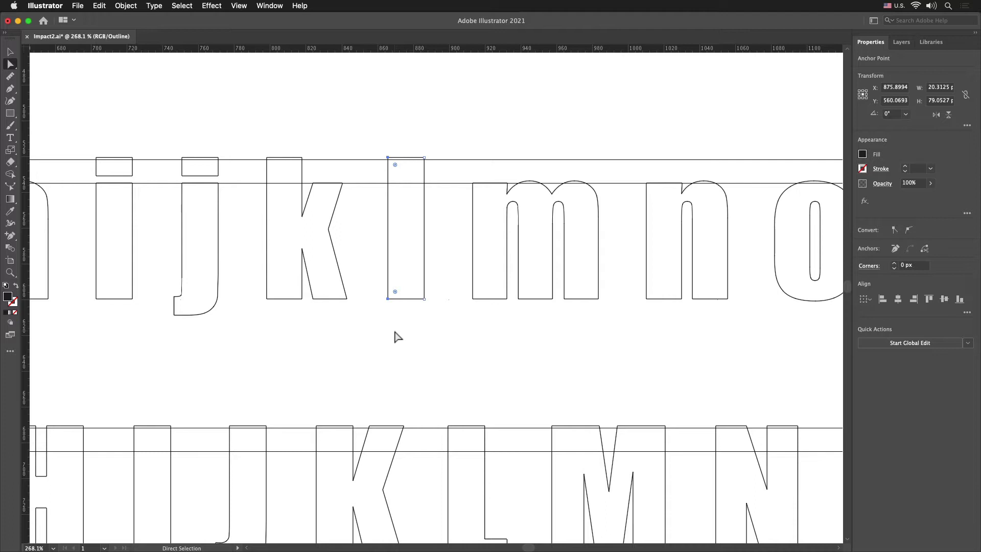
left_click(374, 327)
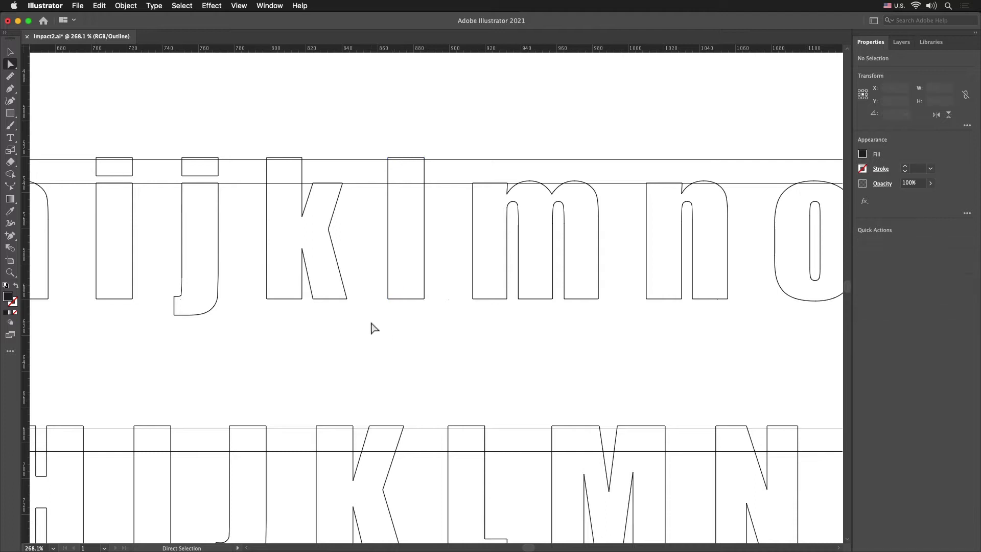
key("alt")
left_click_drag(371, 323, 443, 282)
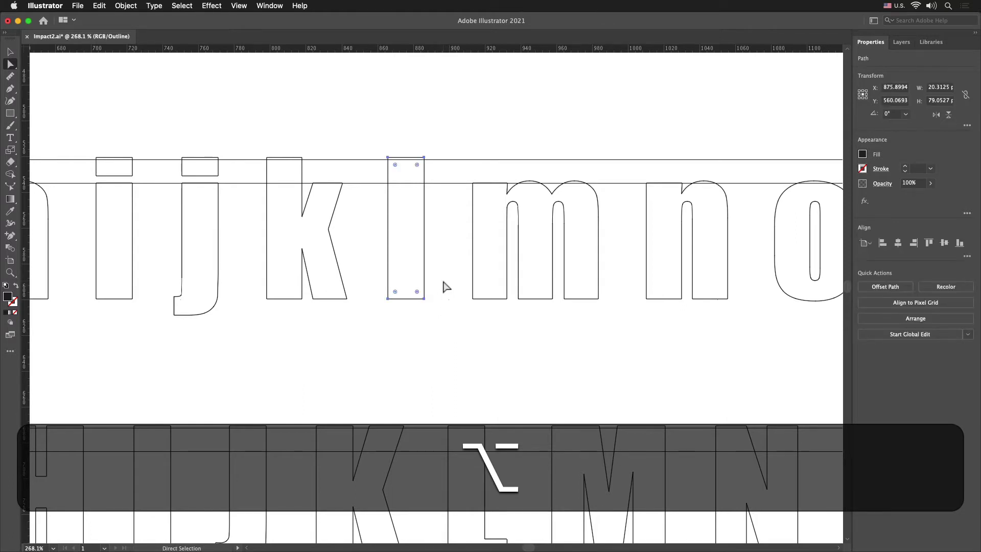
key("super")
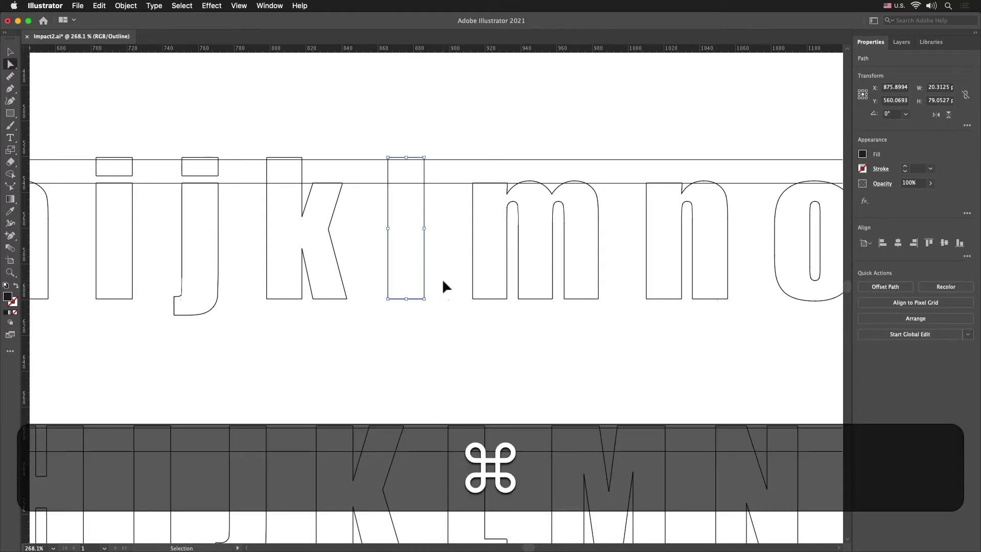
key("super+c")
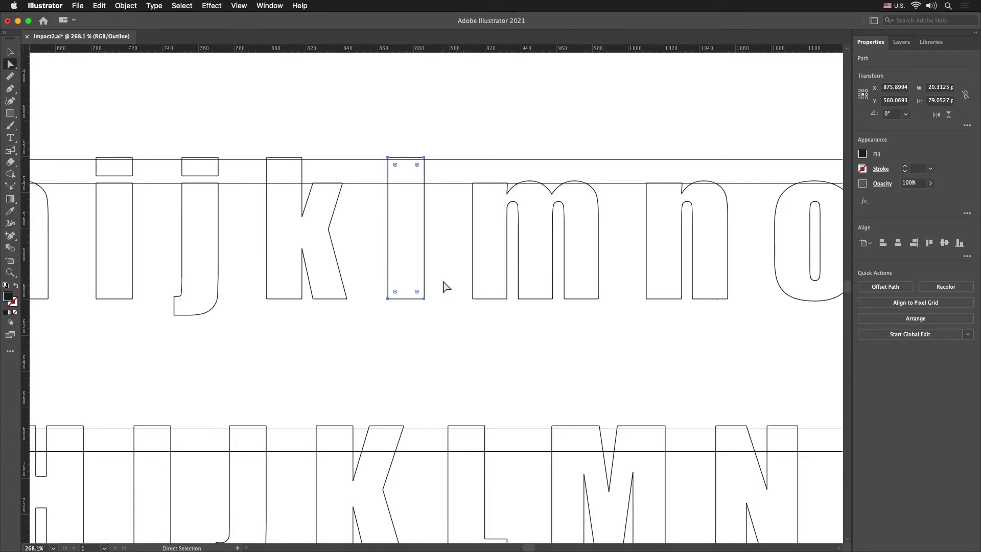
Step: Add anchor points midway along each side of the lowercase l path
left_click(127, 5)
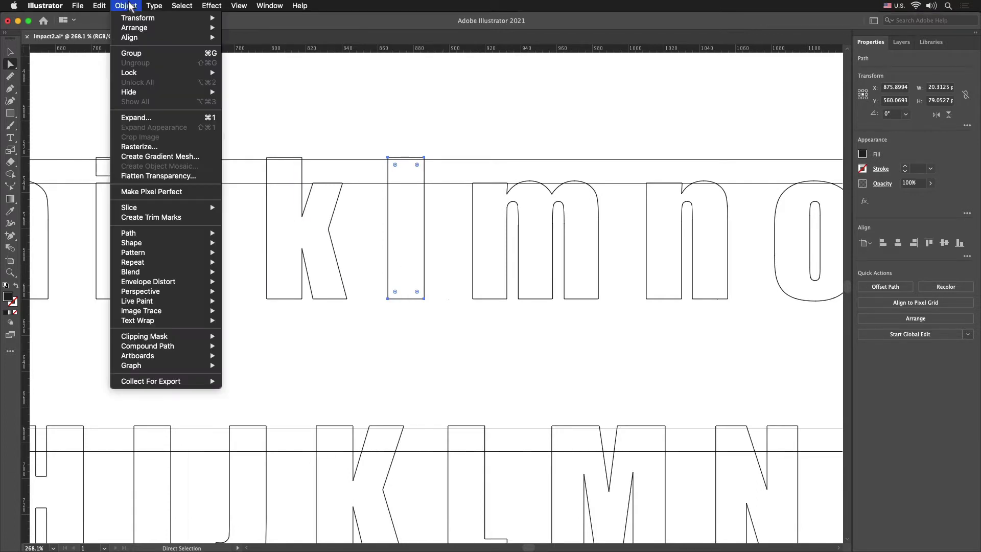
mouse_move(182, 234)
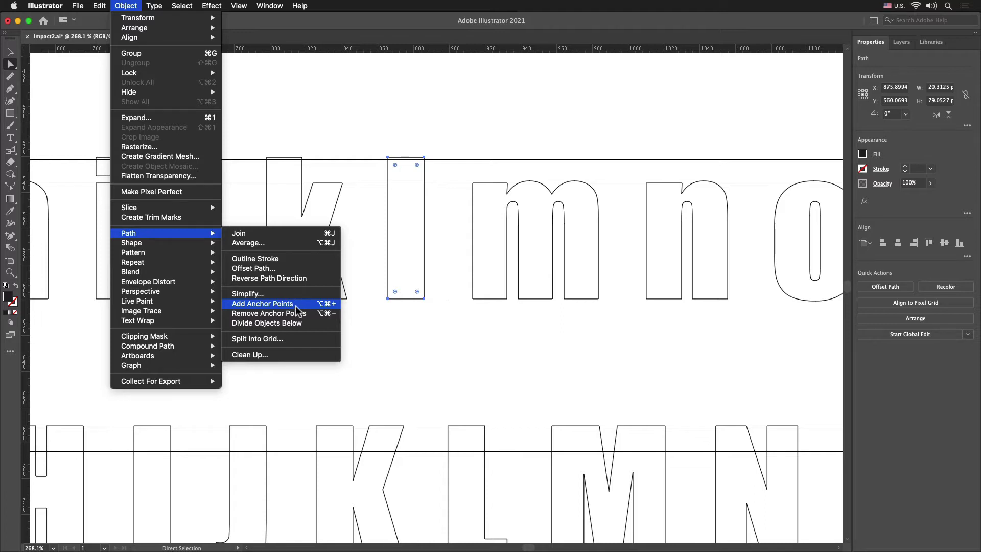
left_click(296, 305)
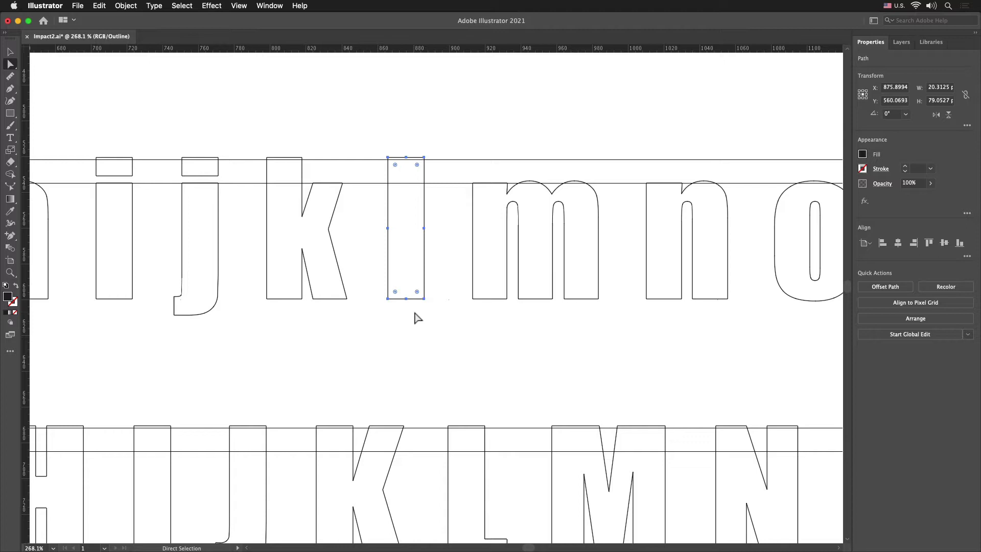
Step: Convert the lowercase l path into a guide and check it in preview before returning to outline view
left_click(238, 6)
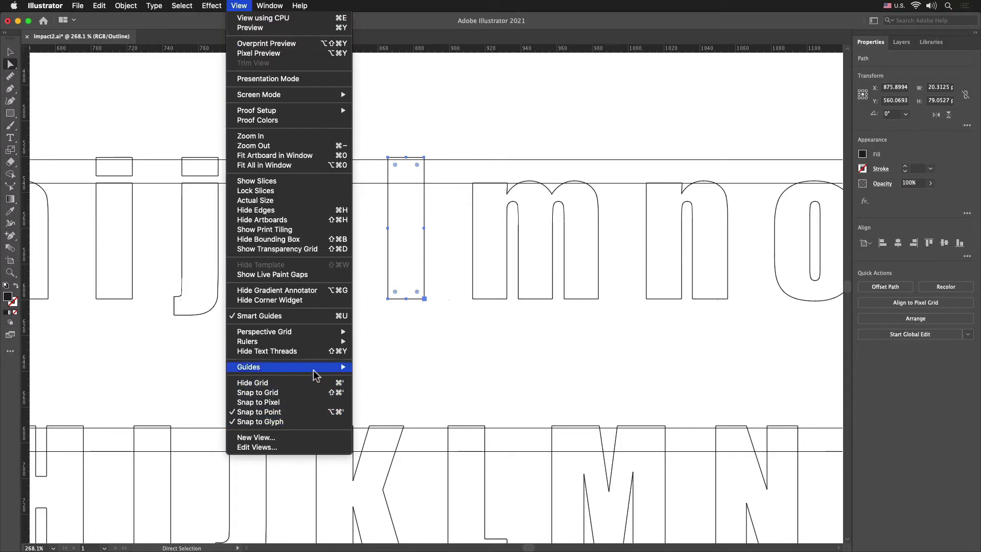
mouse_move(315, 374)
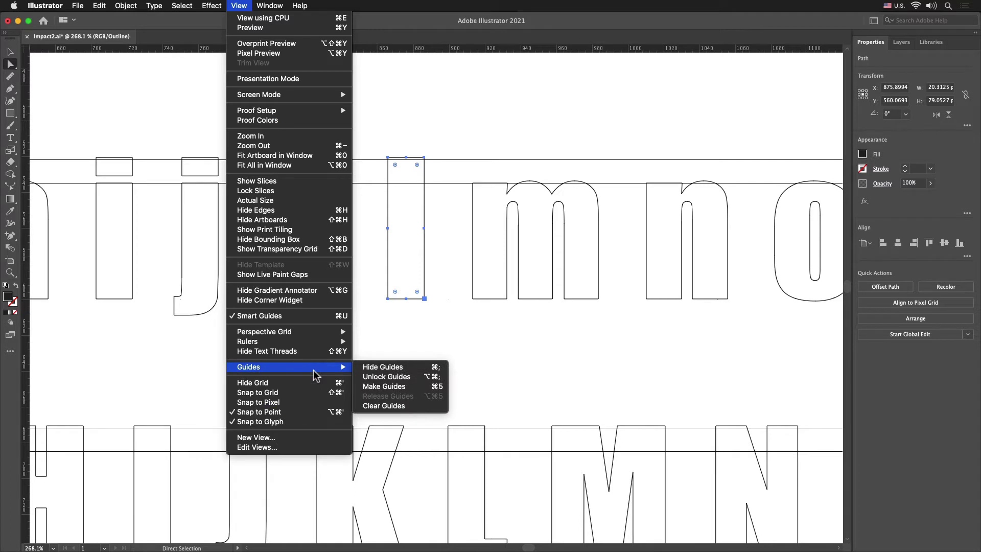
left_click(436, 387)
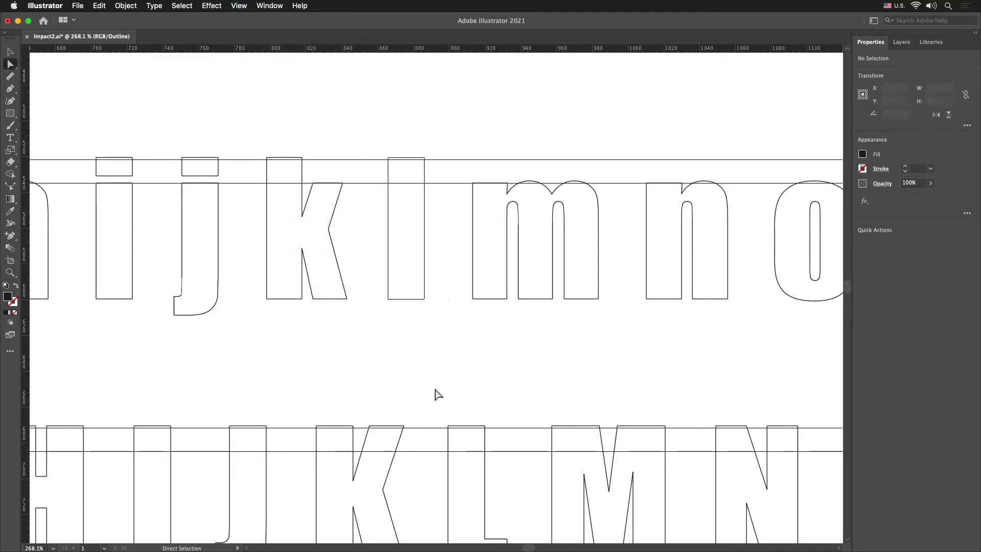
key("super")
key("super+y")
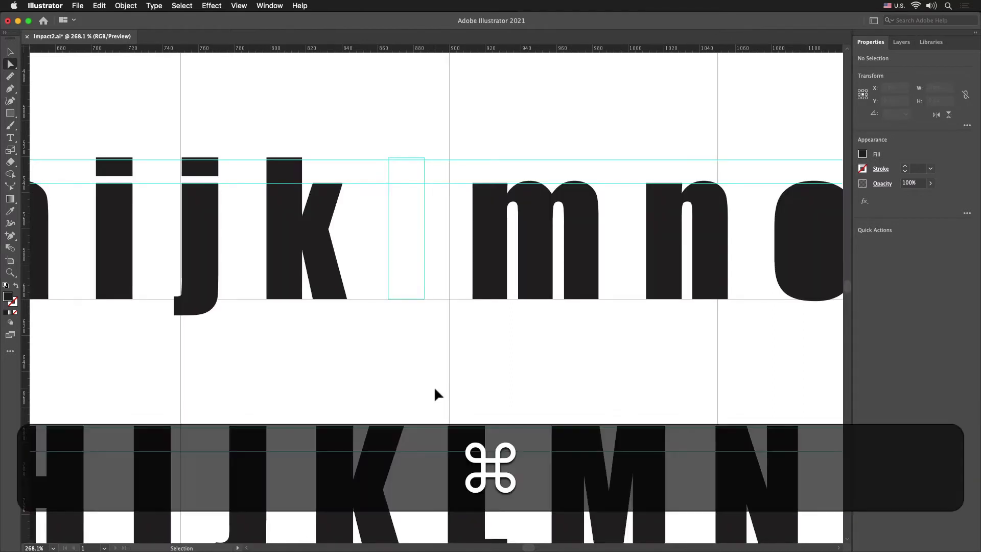
key("super+y")
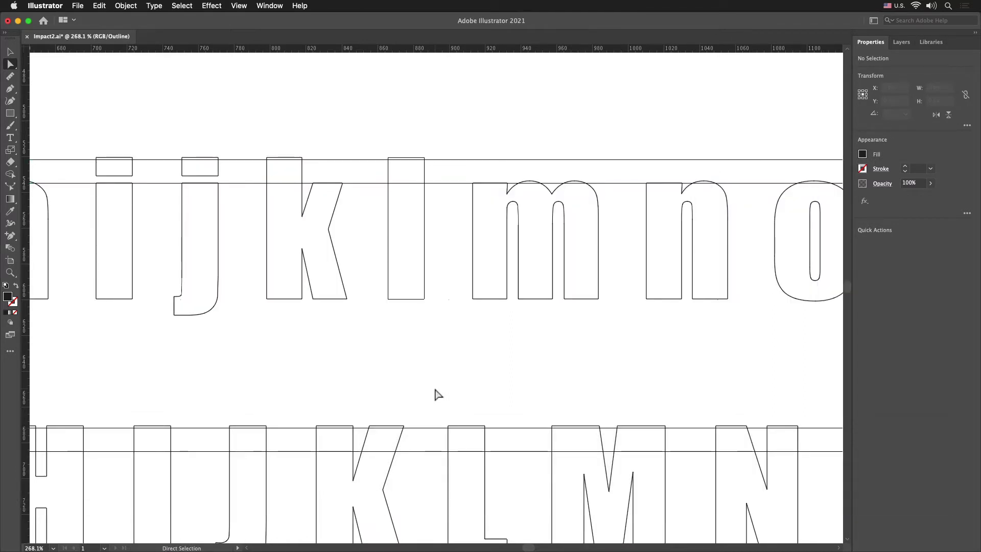
Step: Paste the copied l path, shift it toward the m, and delete its two left-hand anchor points
key("super")
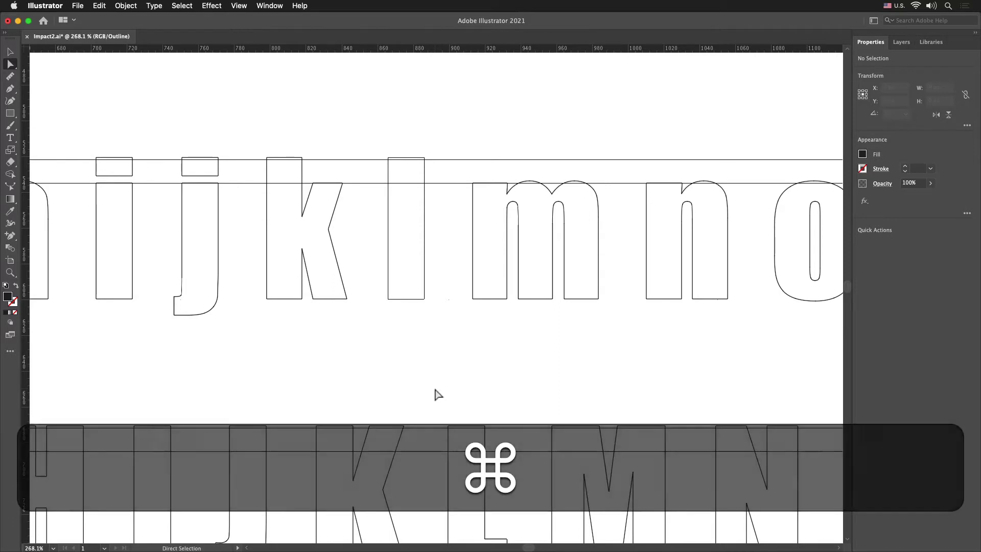
key("super")
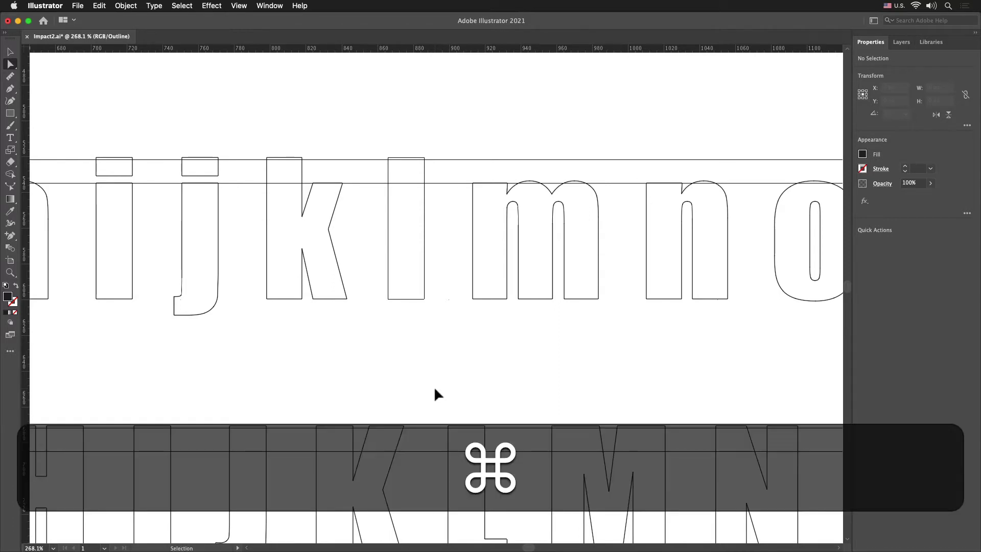
key("super+v")
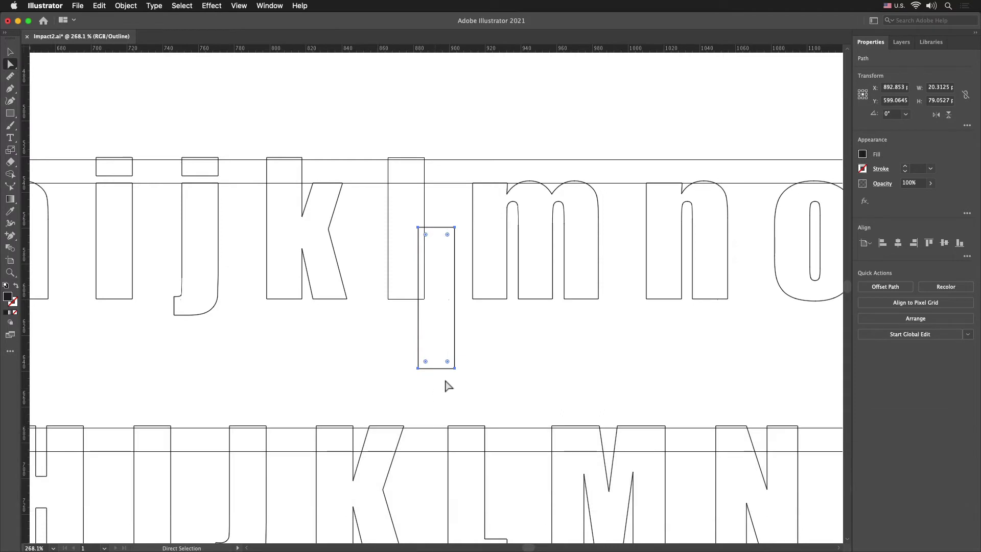
left_click_drag(454, 369, 480, 363)
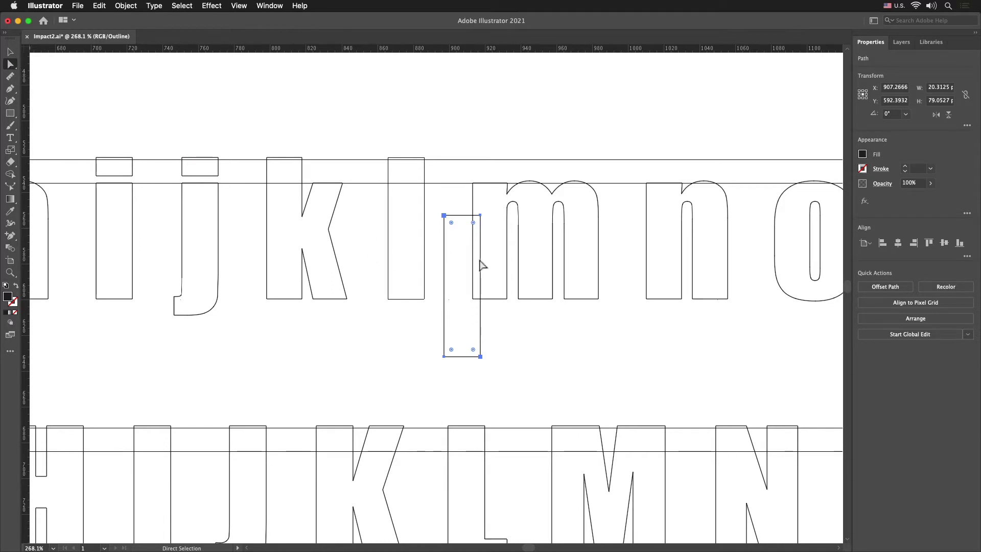
left_click_drag(433, 203, 453, 387)
key("BackSpace")
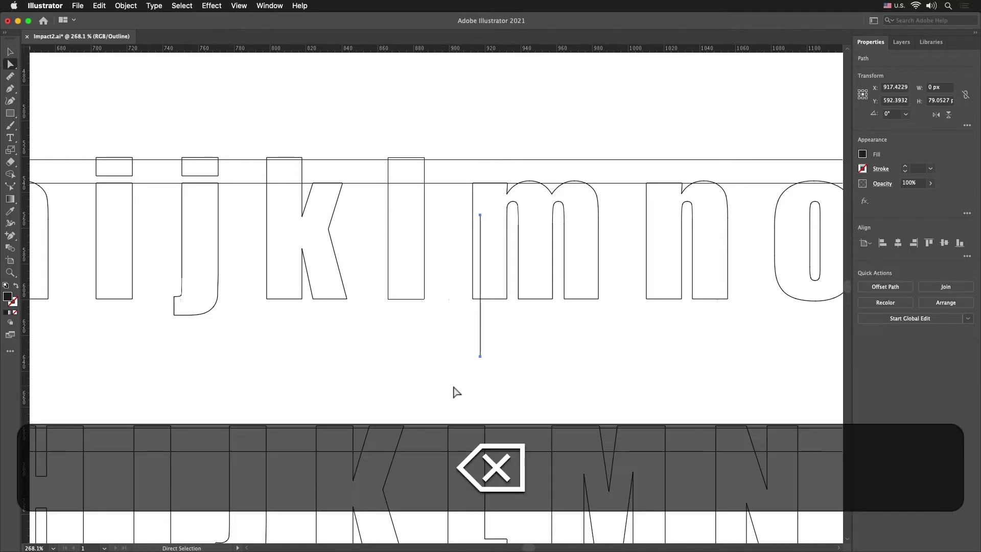
Step: Move the remaining vertical line onto the l guide's centre, snapping its ends to the top and bottom midpoints
left_click(240, 6)
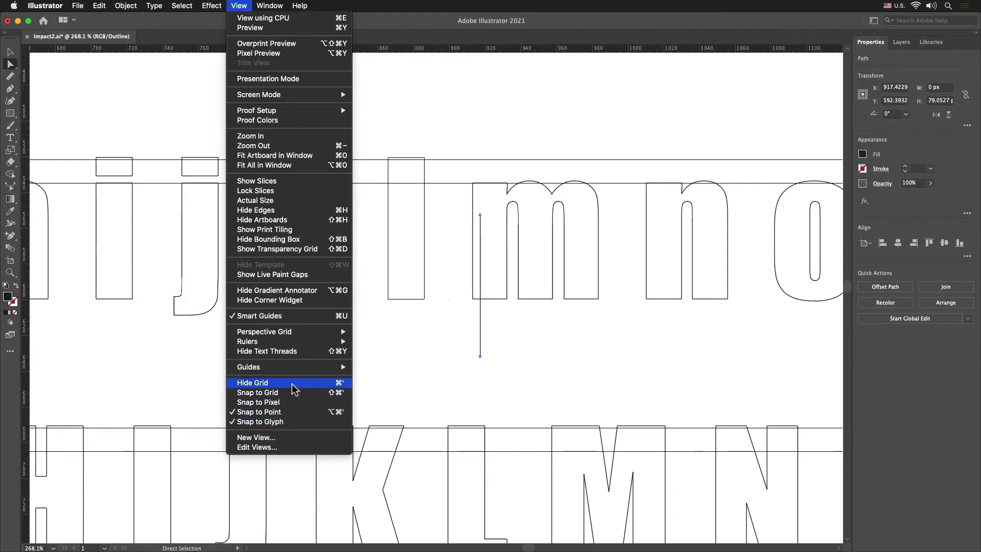
left_click(438, 375)
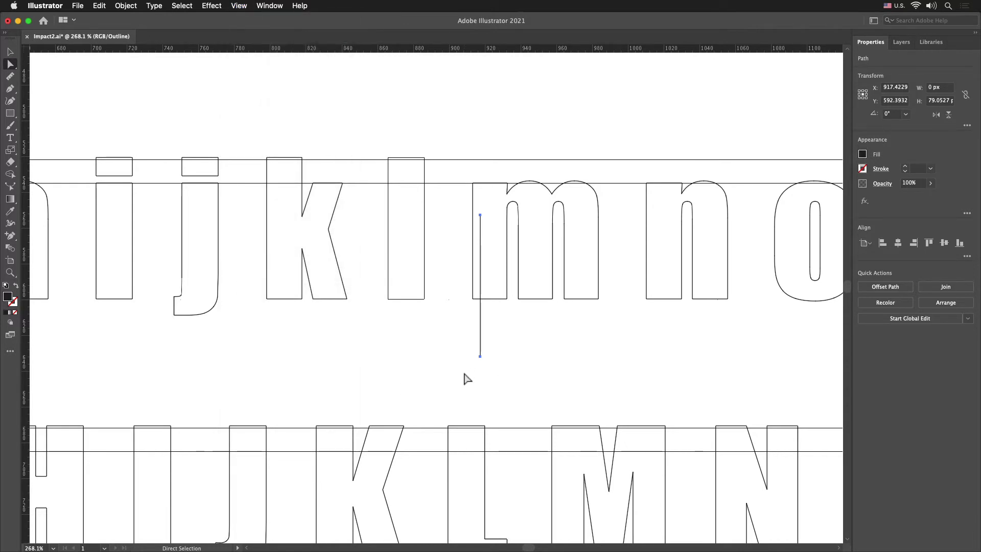
key("alt")
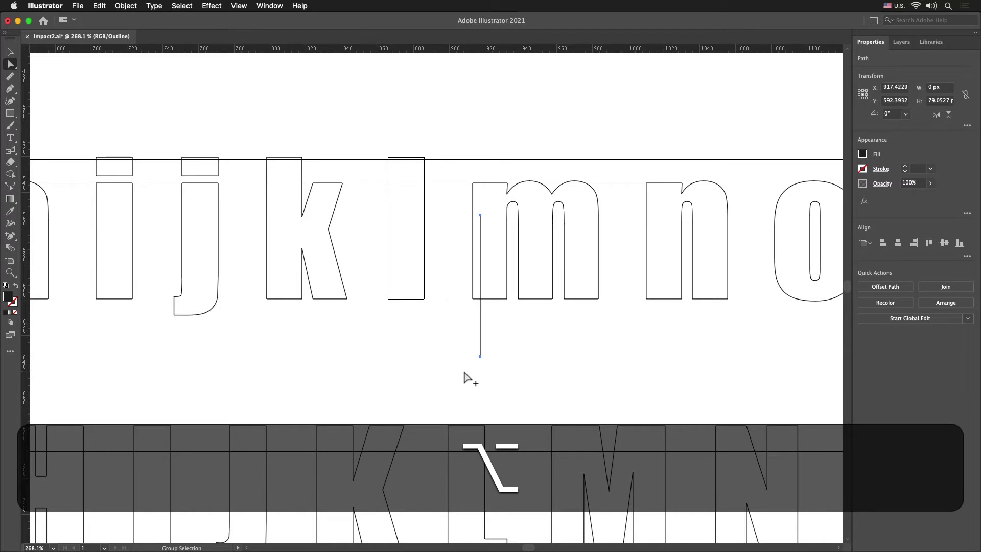
left_click_drag(463, 370, 407, 304)
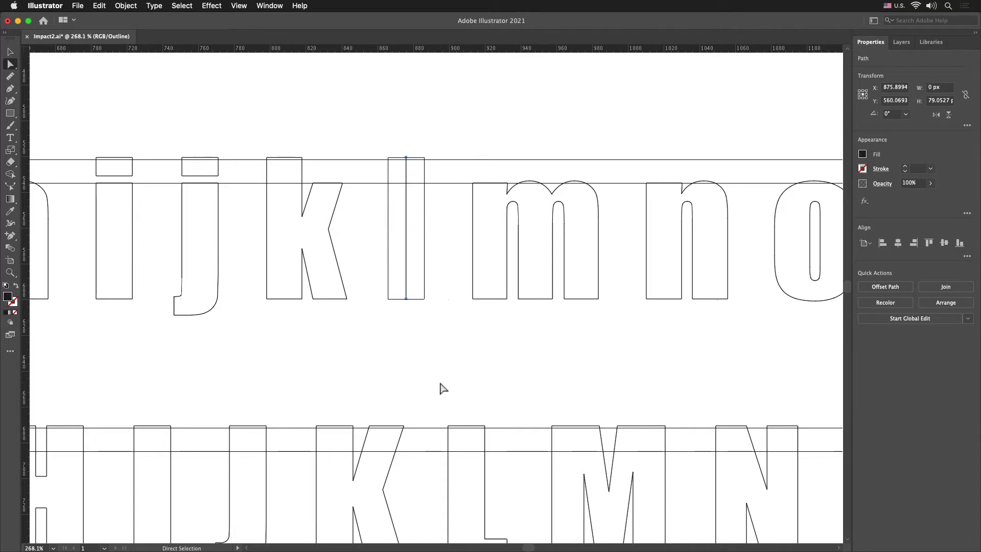
Step: Return to preview and swap the centre line's fill and stroke
key("super+y")
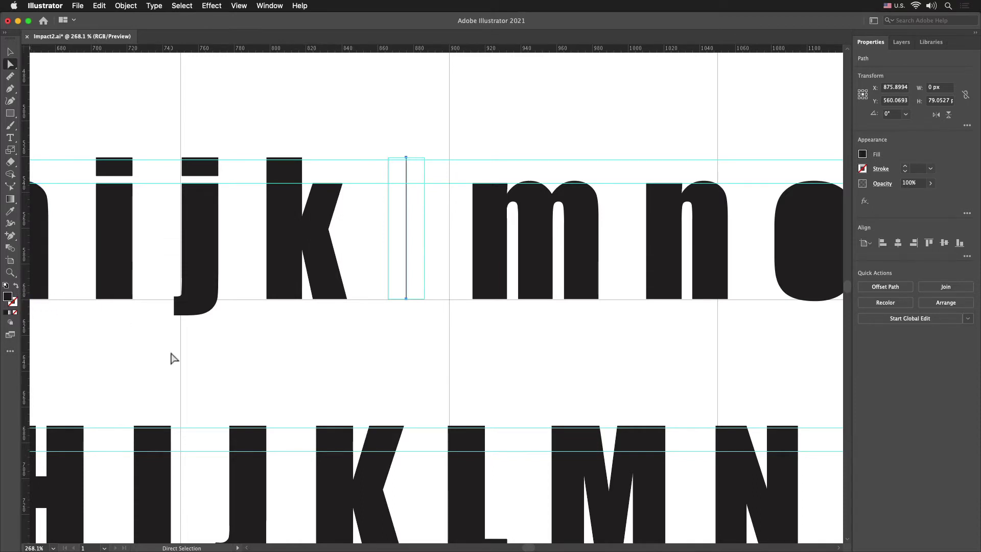
key("shift")
key("shift+x")
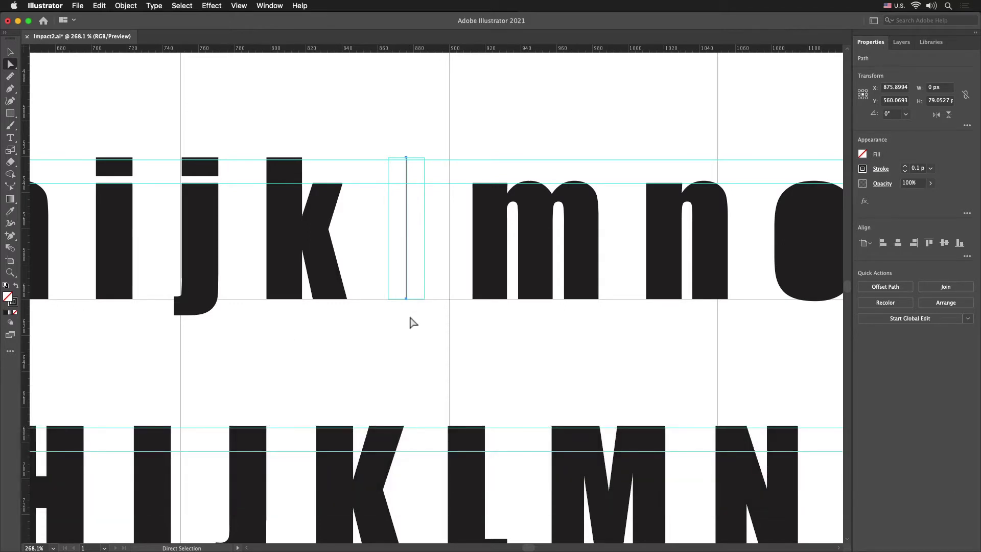
Step: Set the centre line's stroke weight to 10 pt
key("super")
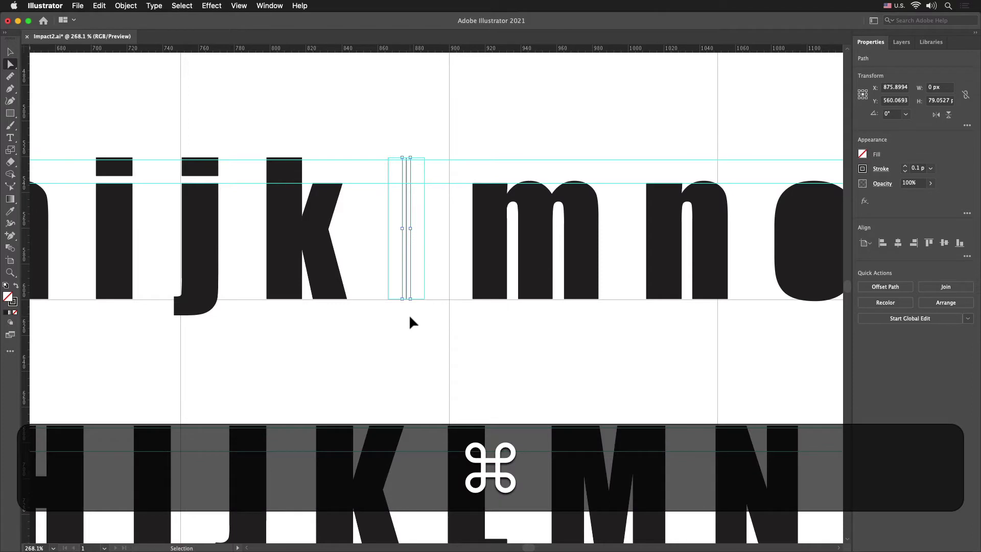
key("super+F10")
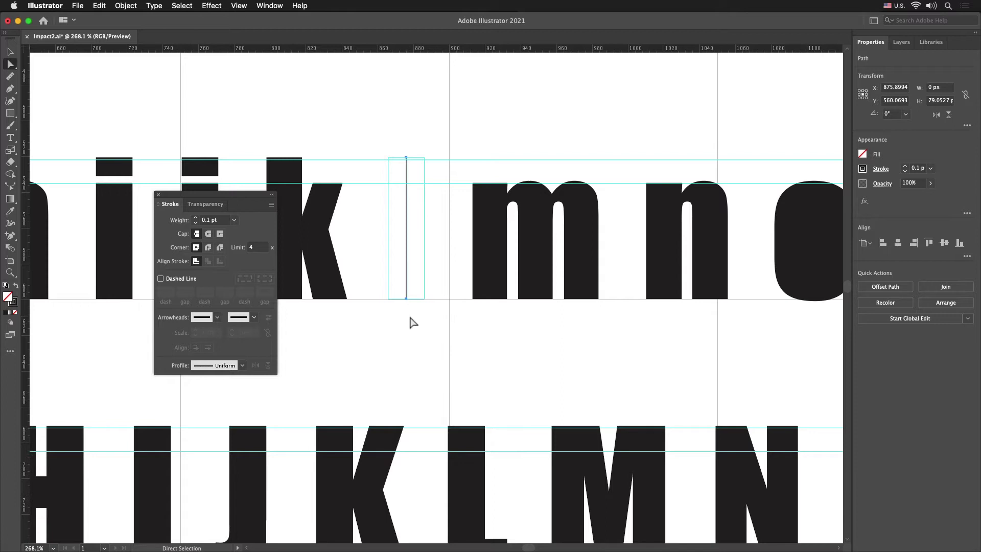
left_click(204, 219)
type("10")
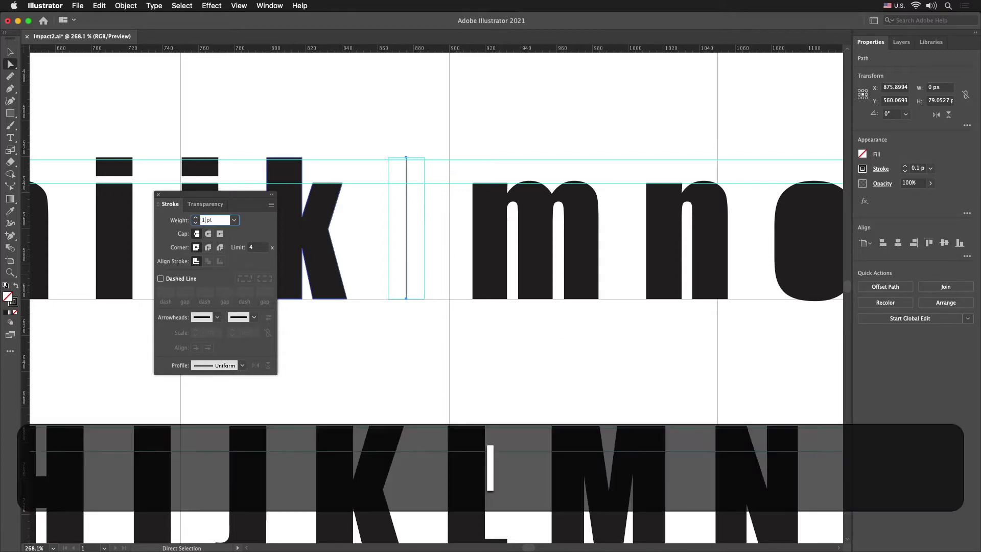
key("Return")
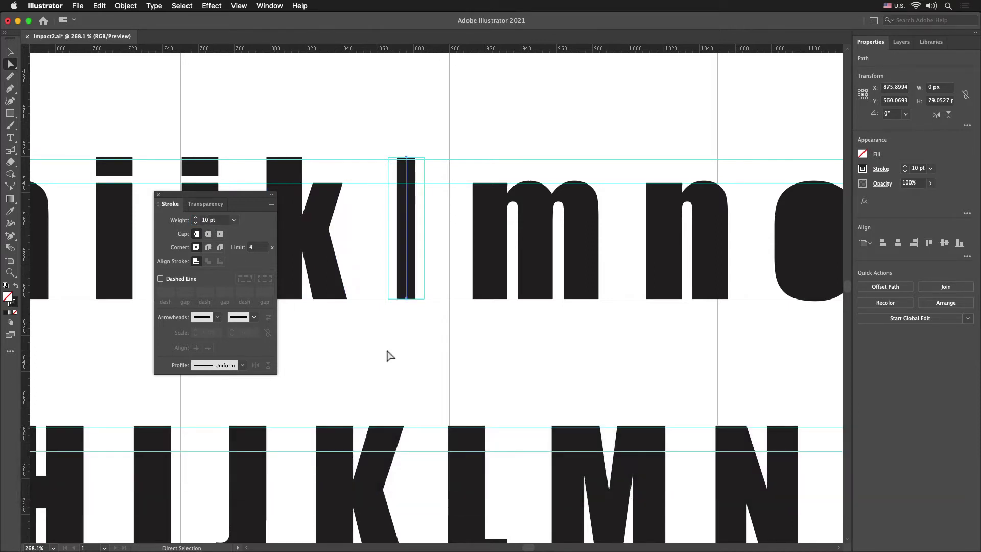
Step: Dismiss the stroke settings, deselect the l's centre line, and create a new layer above Layer 1
left_click(158, 196)
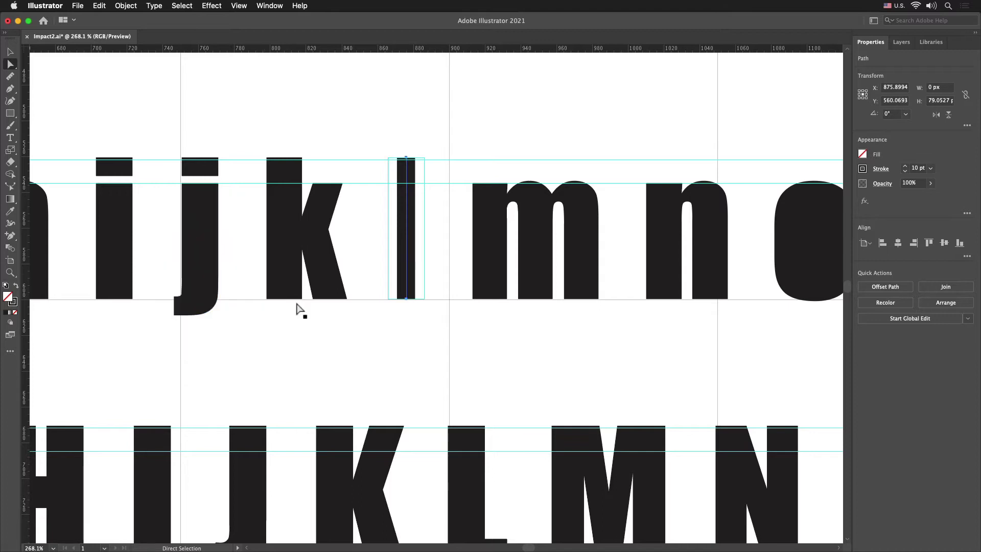
left_click(307, 317)
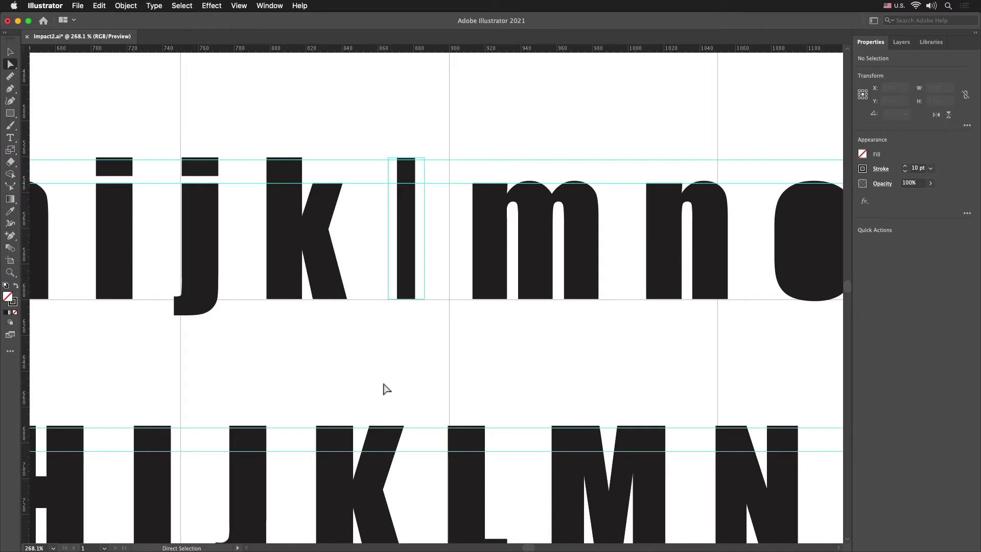
scroll(387, 390, "left", 2)
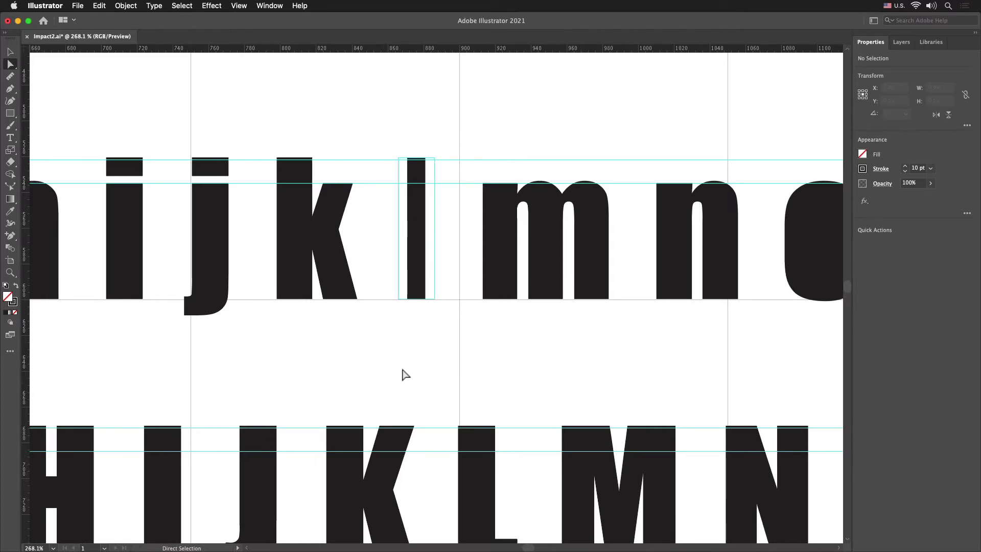
left_click(900, 43)
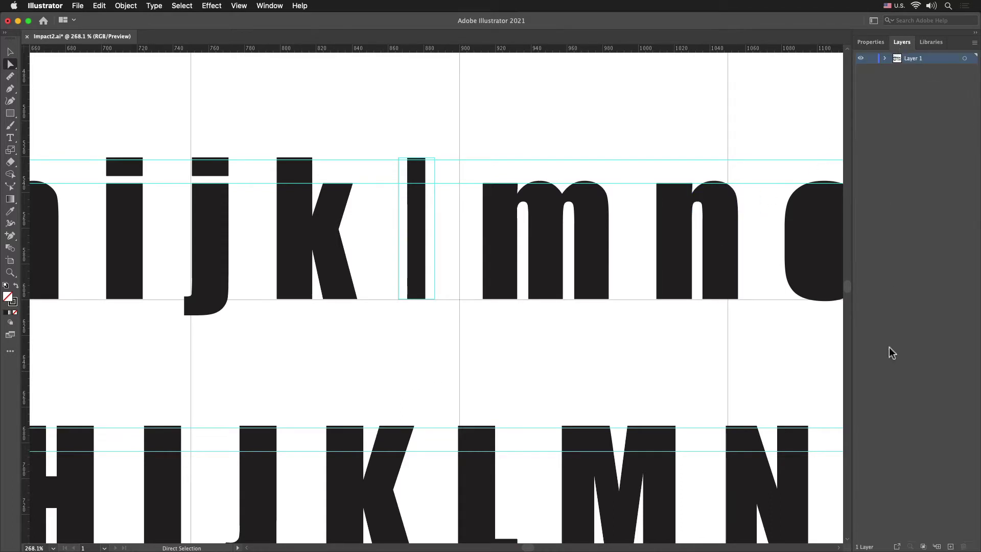
left_click(949, 546)
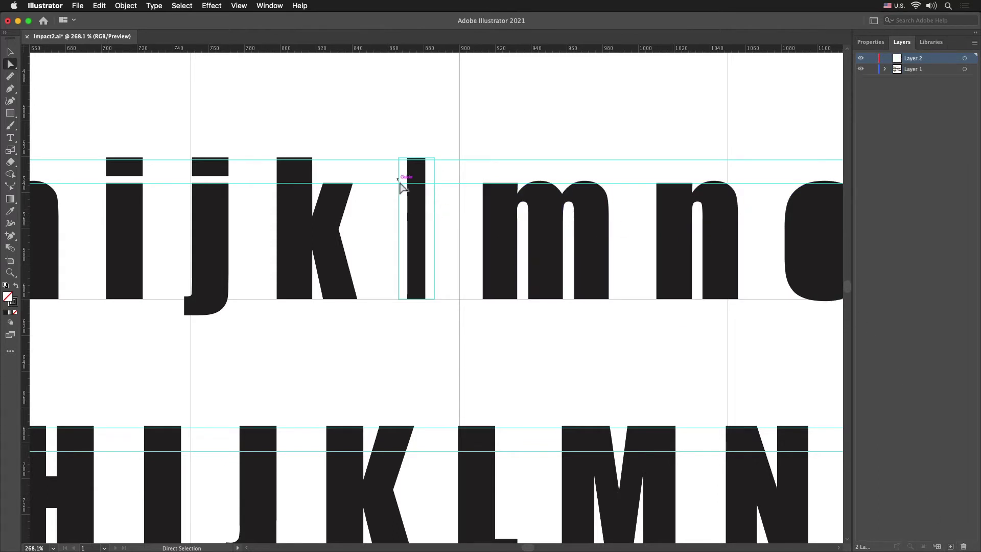
Step: Move the l's stroked paths onto Layer 2 and hide that layer
left_click(11, 52)
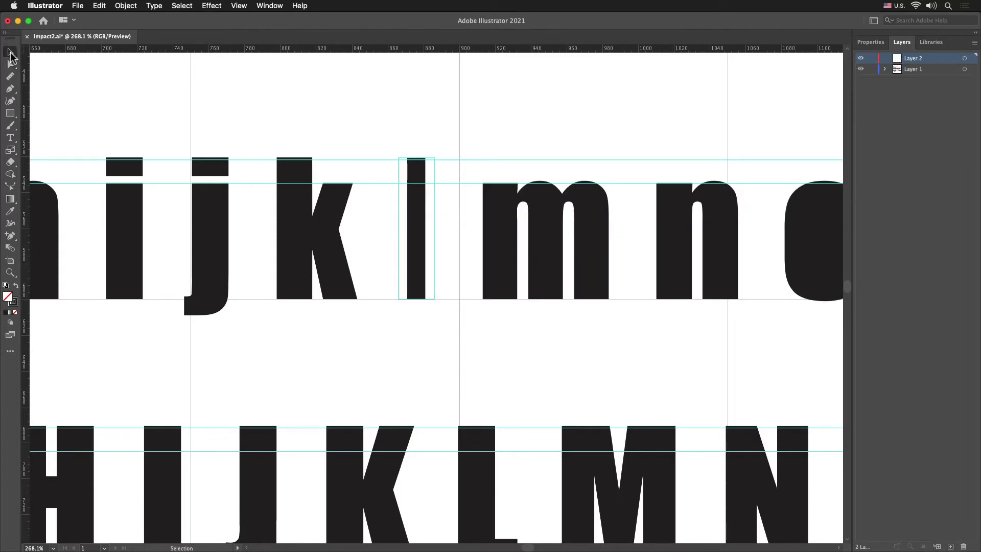
left_click(417, 221)
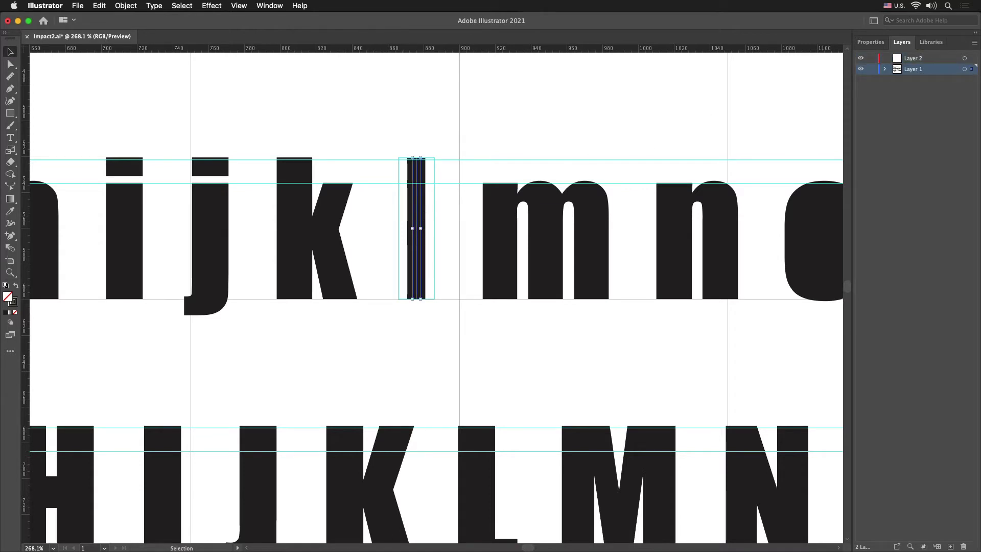
left_click_drag(971, 69, 974, 60)
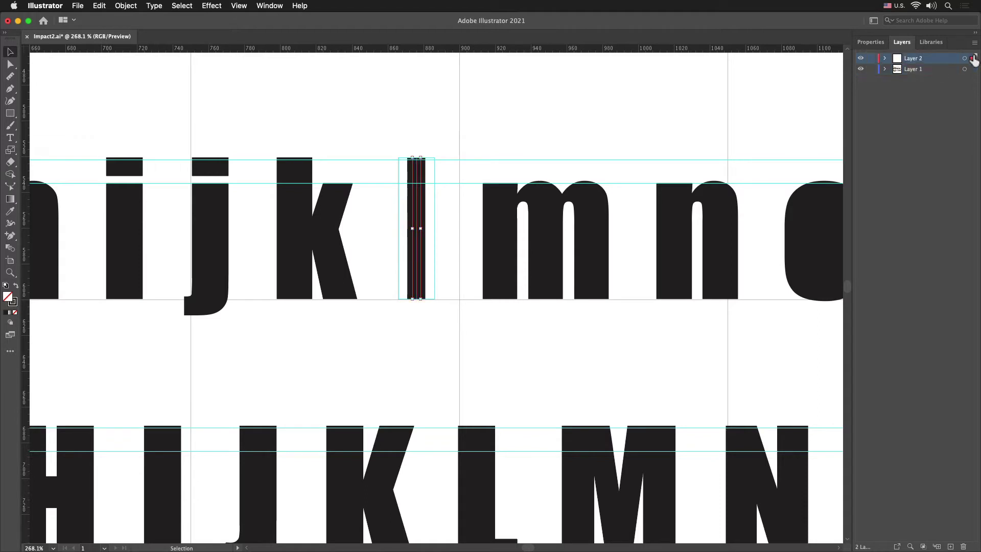
left_click(861, 60)
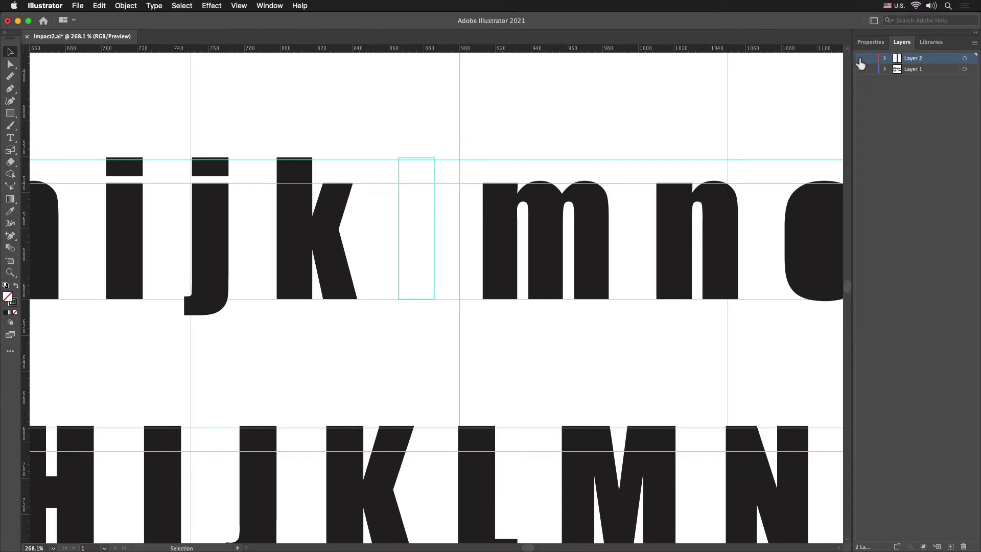
Step: Duplicate the uppercase A and place the copy in the empty space to the left of the original
key("space")
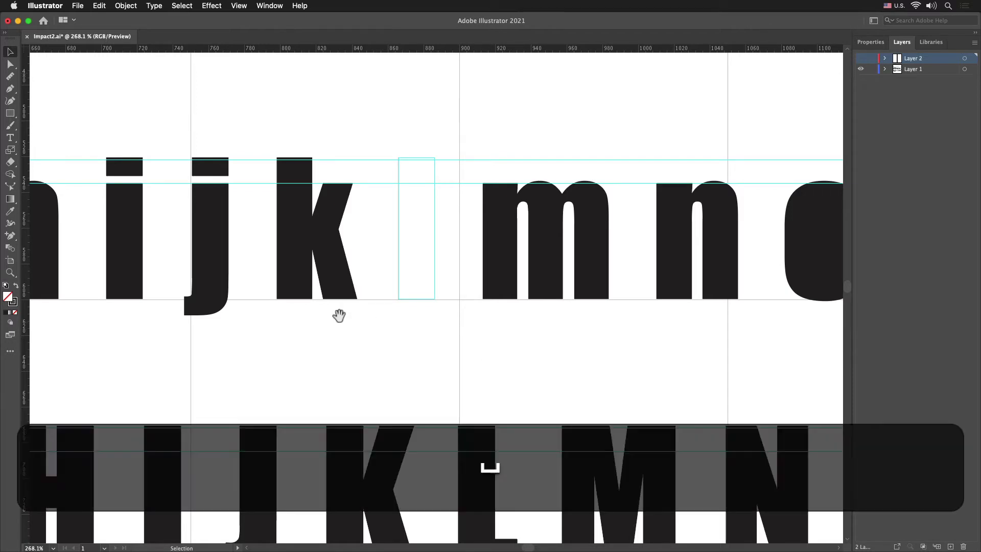
left_click_drag(300, 316, 823, 204)
left_click_drag(324, 344, 769, 326)
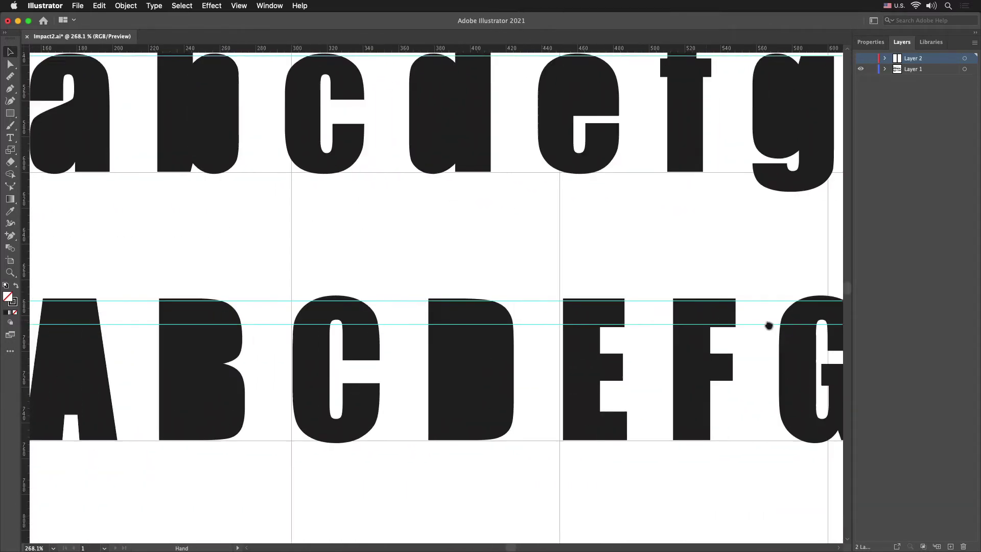
left_click_drag(273, 360, 491, 298)
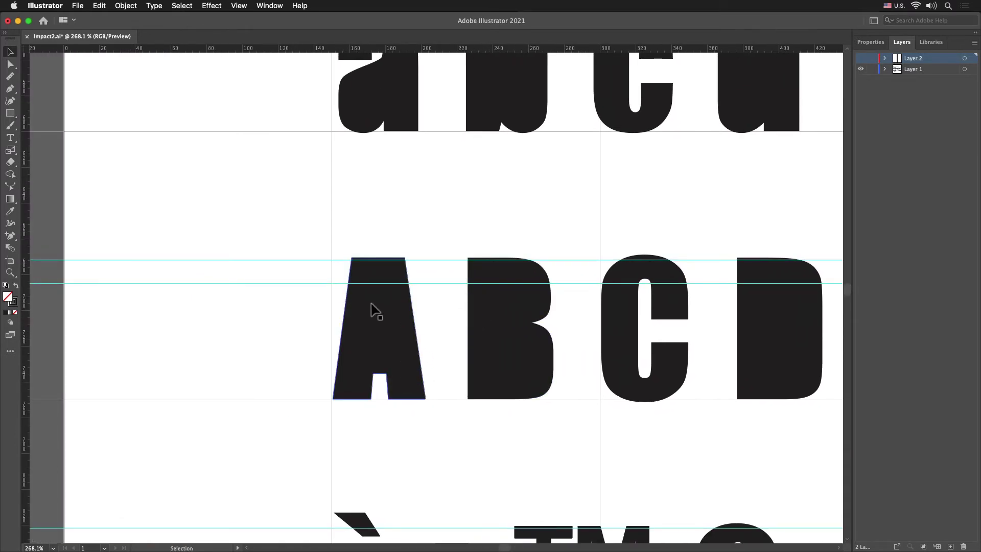
left_click_drag(308, 238, 431, 423)
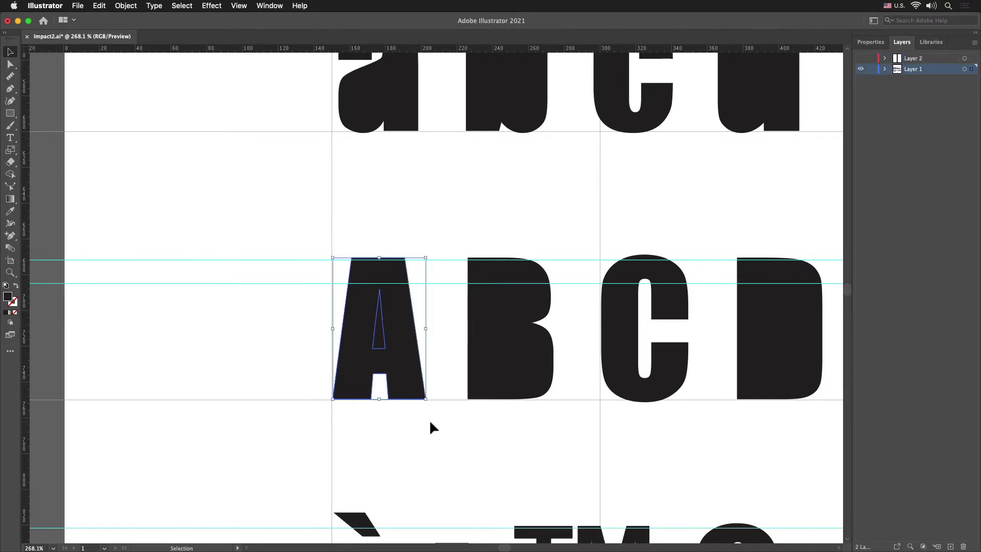
key("super+c")
key("a")
left_click(185, 338)
key("super+v")
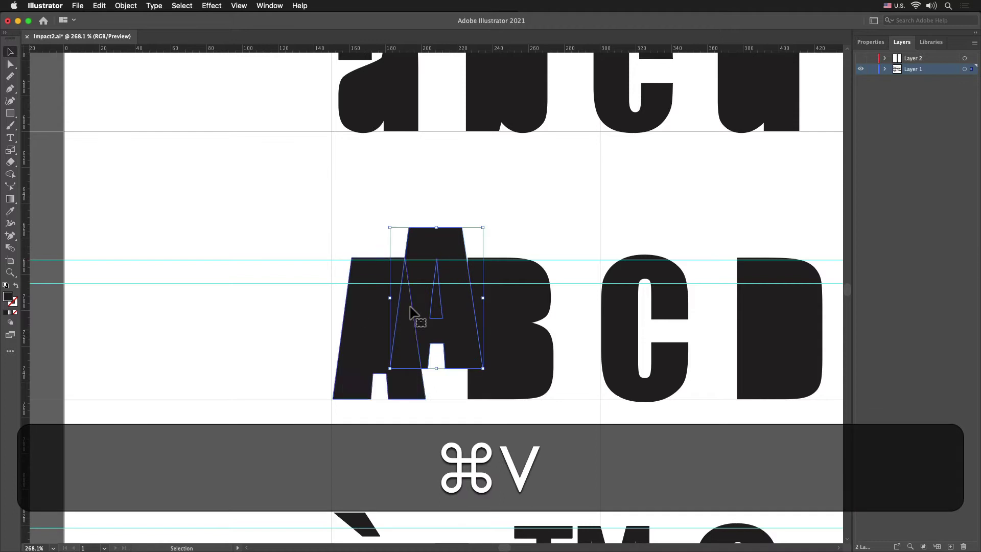
key("v")
left_click_drag(457, 312, 195, 333)
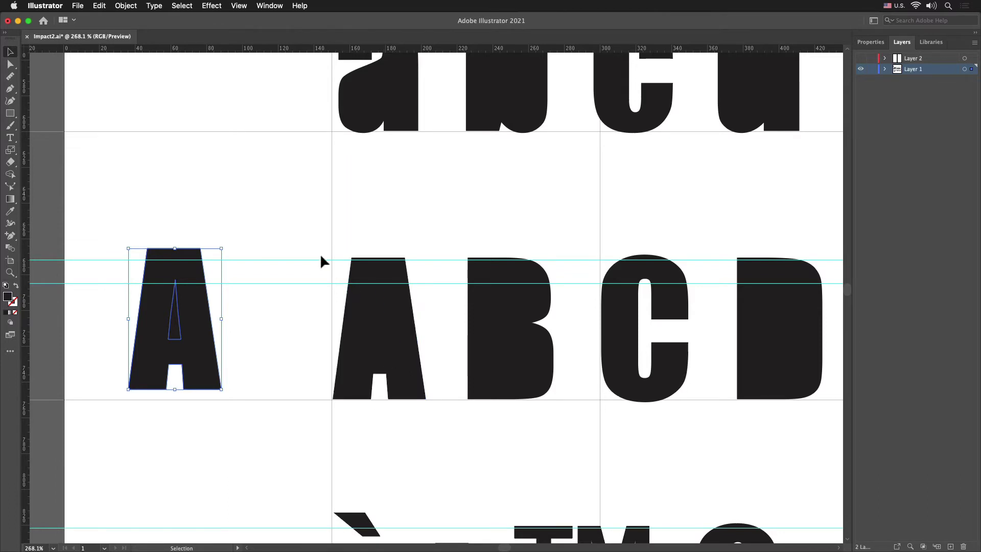
Step: Add anchor points midway along the segments of the original uppercase A, then show the outer outline's anchors
left_click_drag(316, 241, 449, 441)
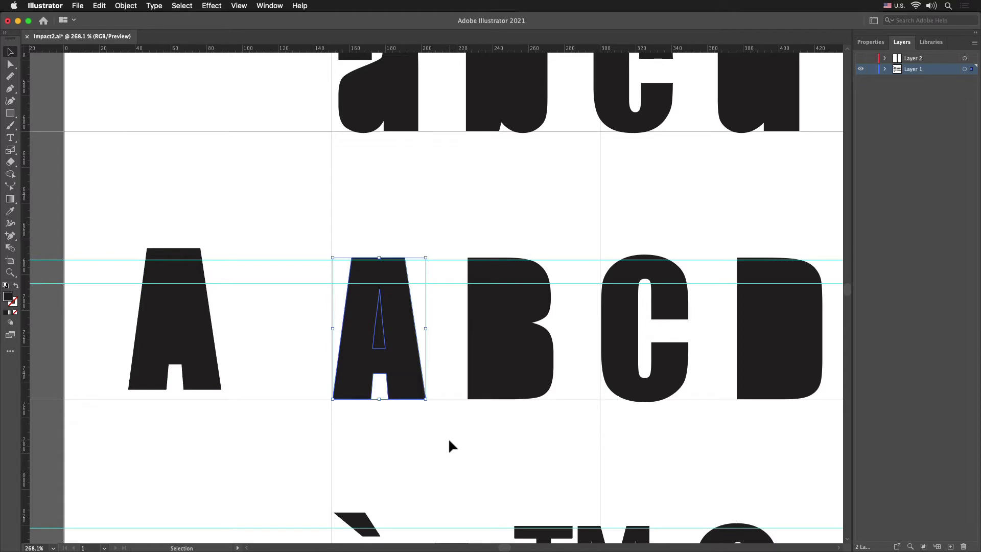
left_click(125, 6)
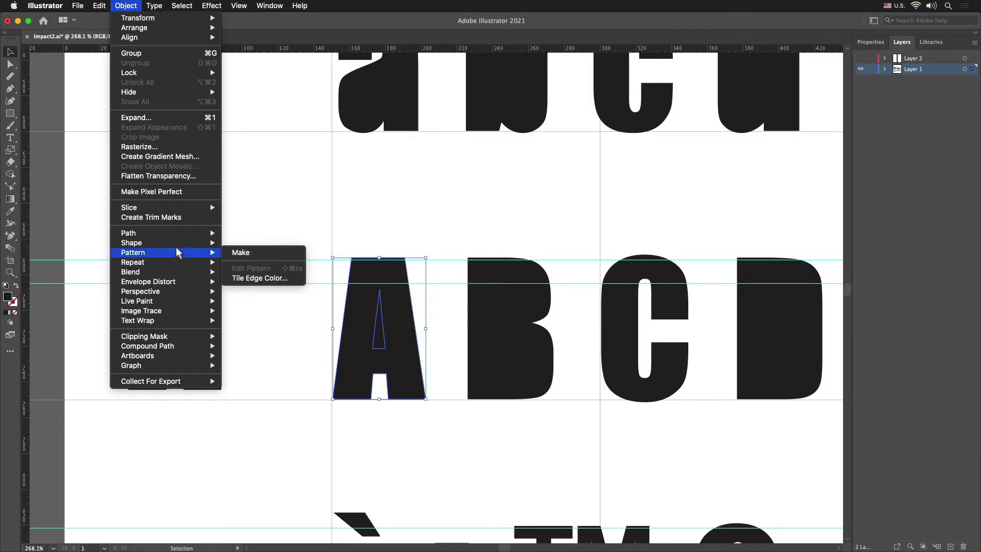
mouse_move(177, 233)
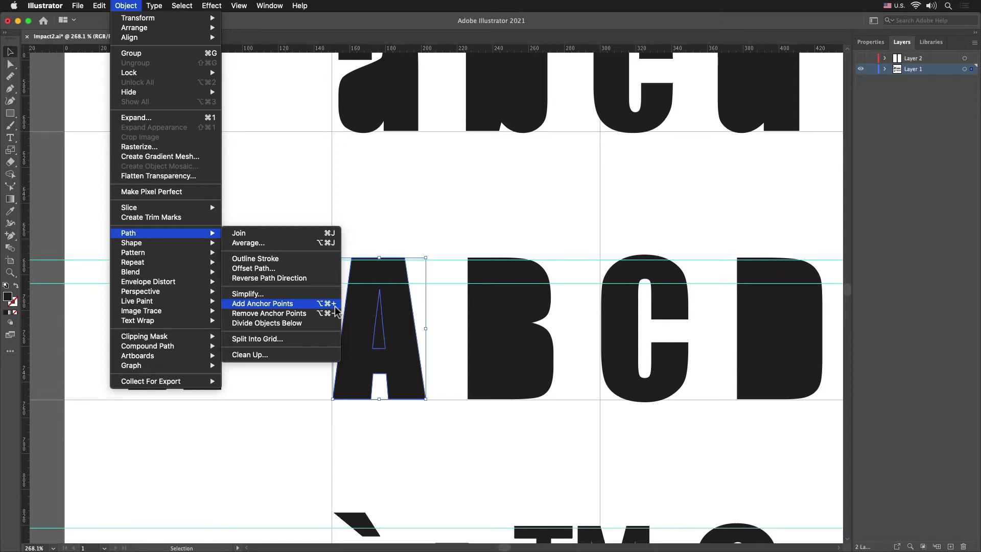
left_click(327, 305)
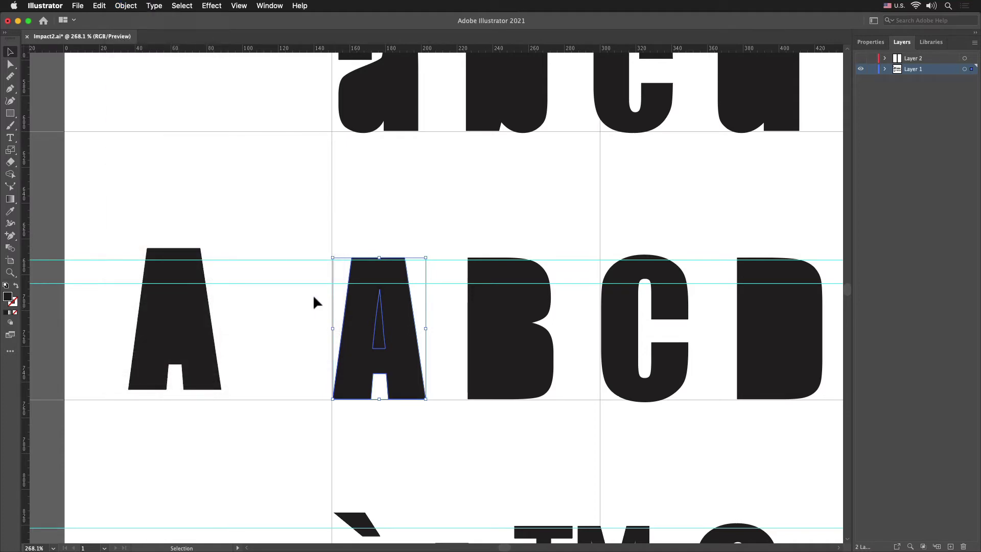
left_click(317, 295)
left_click_drag(339, 301, 365, 325)
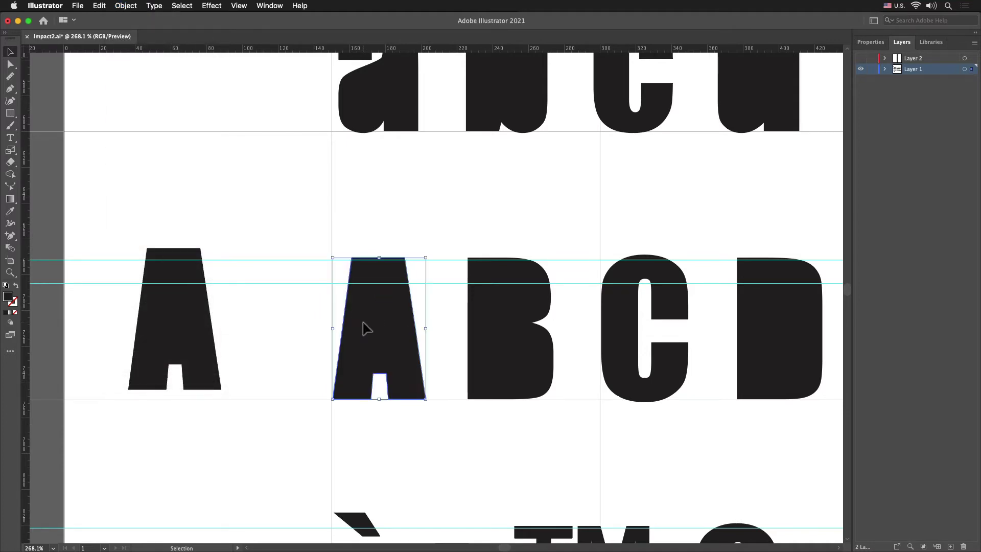
left_click(12, 66)
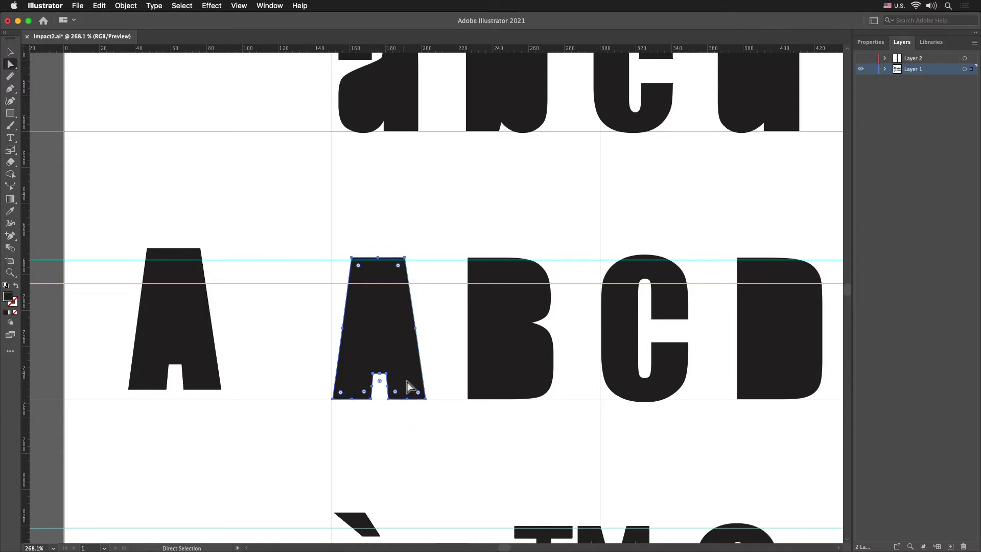
Step: Convert the original uppercase A, including its inner triangle, into guides
left_click_drag(307, 221, 441, 427)
key("super")
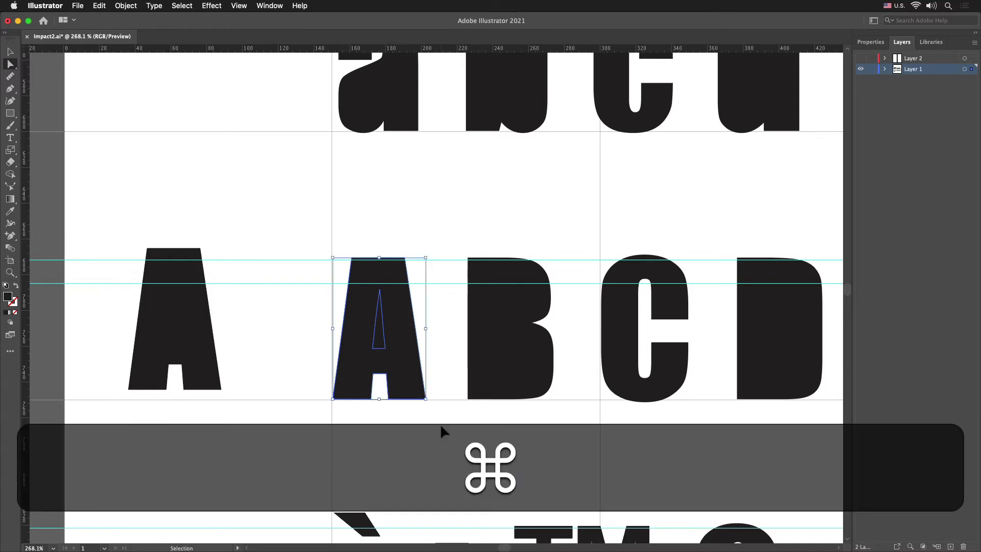
key("super+5")
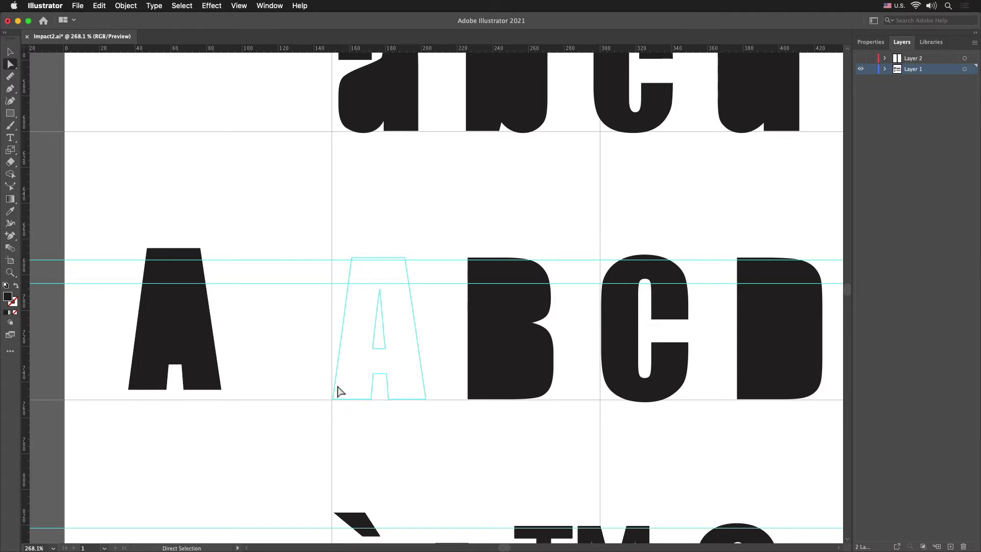
Step: Copy the duplicate A's top edge with its two slanted sides, and paste it as a separate path between the duplicate and the guide
left_click_drag(131, 230, 213, 253)
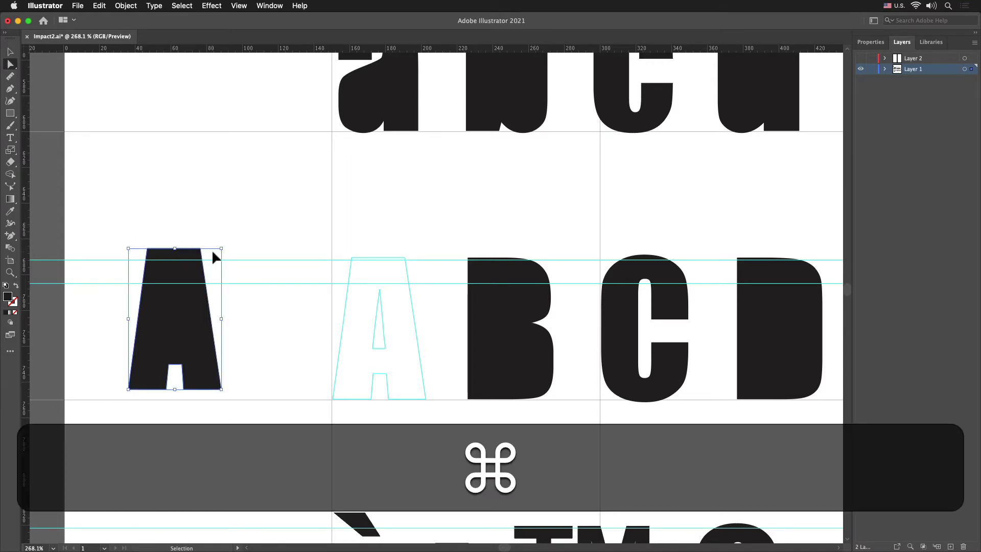
key("super+c")
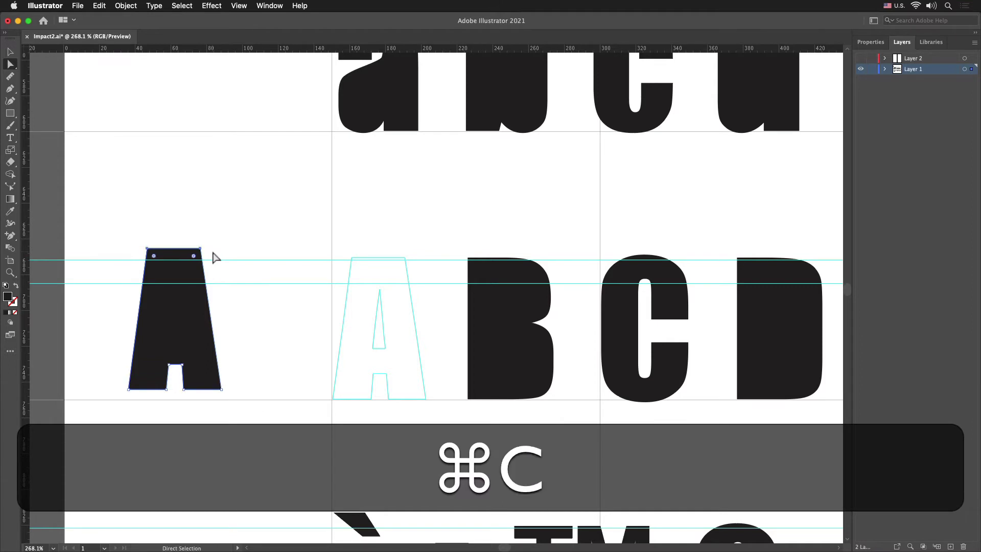
left_click(252, 245)
key("super")
key("super+v")
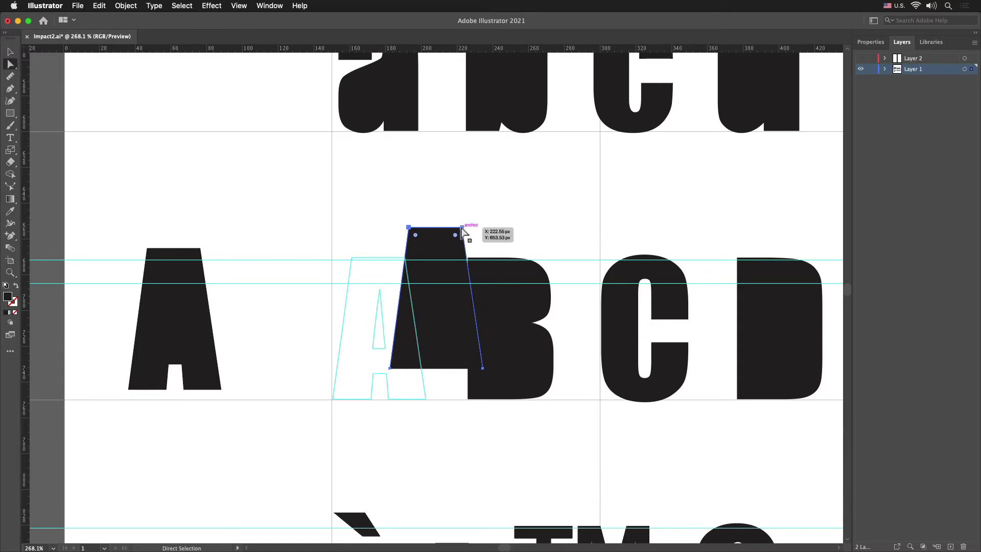
left_click_drag(462, 231, 307, 172)
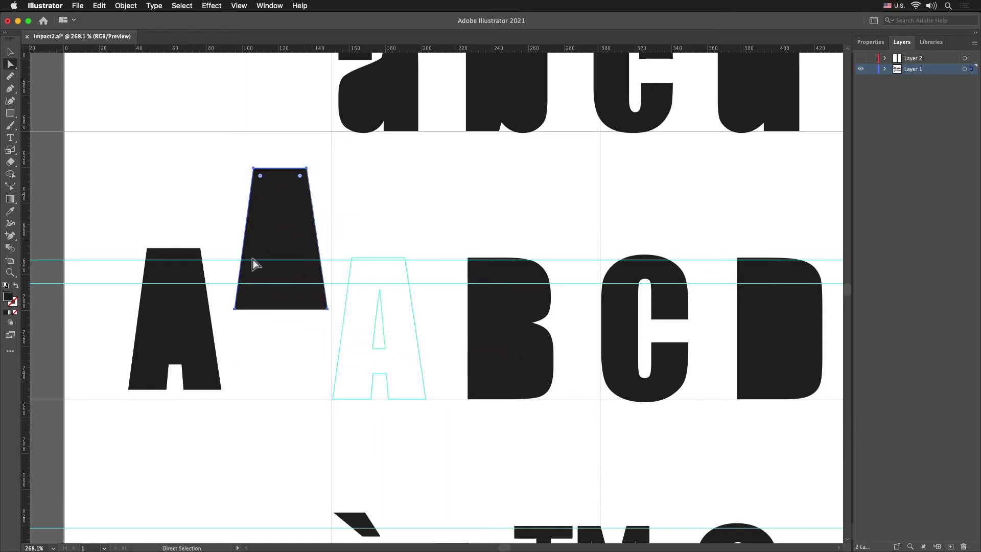
Step: Swap the pasted path's fill and stroke, and snap its upper-left corner onto the matching corner of the A guide
left_click(16, 285)
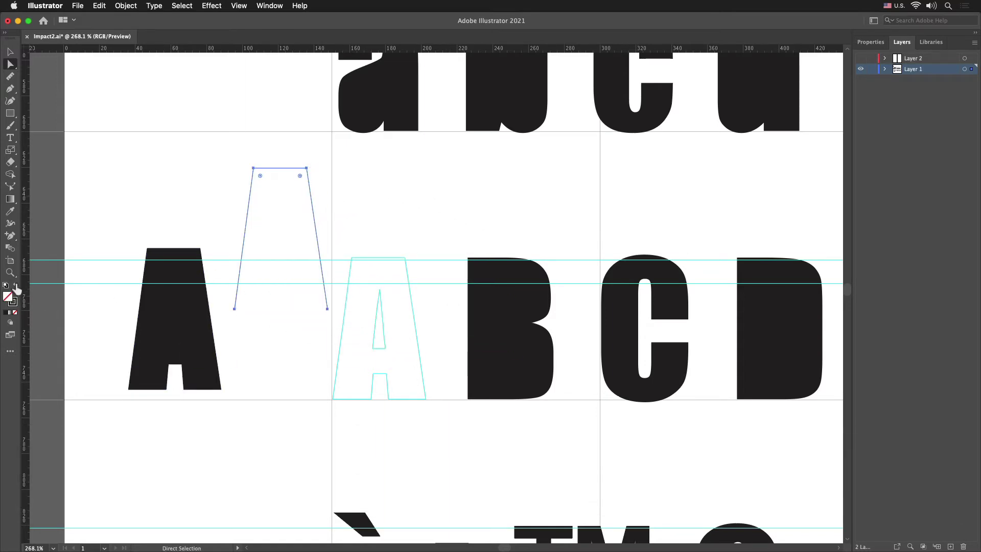
left_click(305, 327)
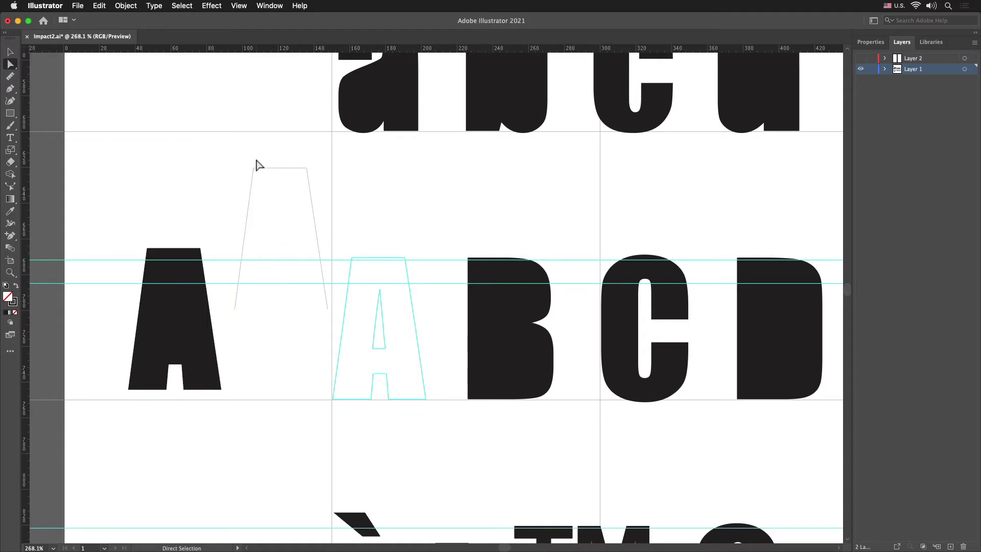
left_click(313, 189, "alt")
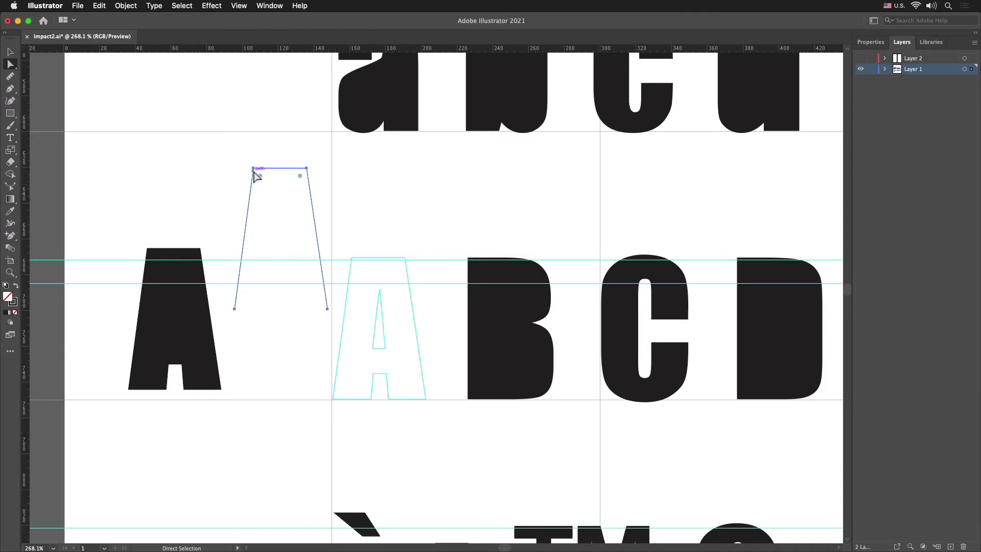
left_click_drag(254, 169, 354, 262)
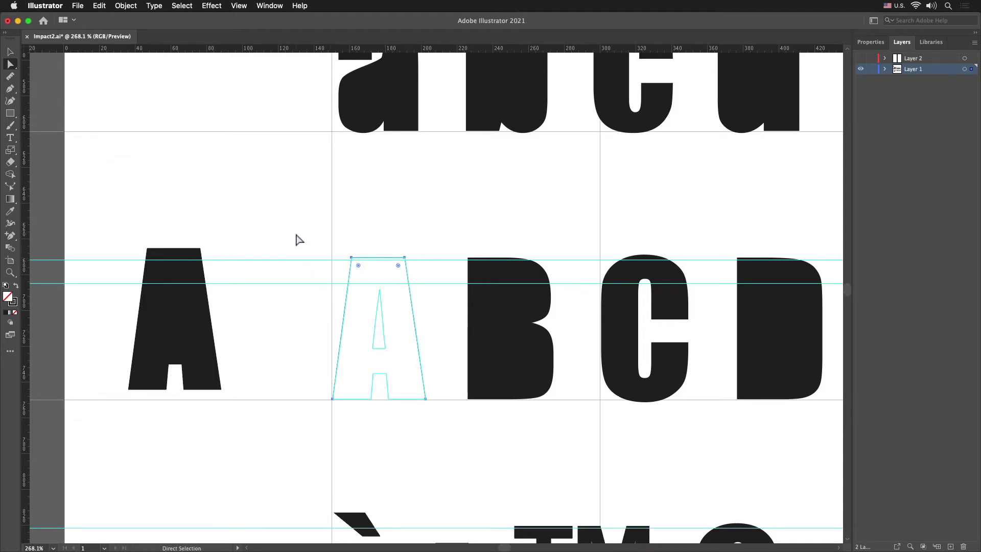
Step: Move the path's left and right slanted sides inward, snapping their lower ends to the midpoints of the A guide's feet
left_click_drag(295, 233, 353, 399)
left_click_drag(438, 239, 401, 438)
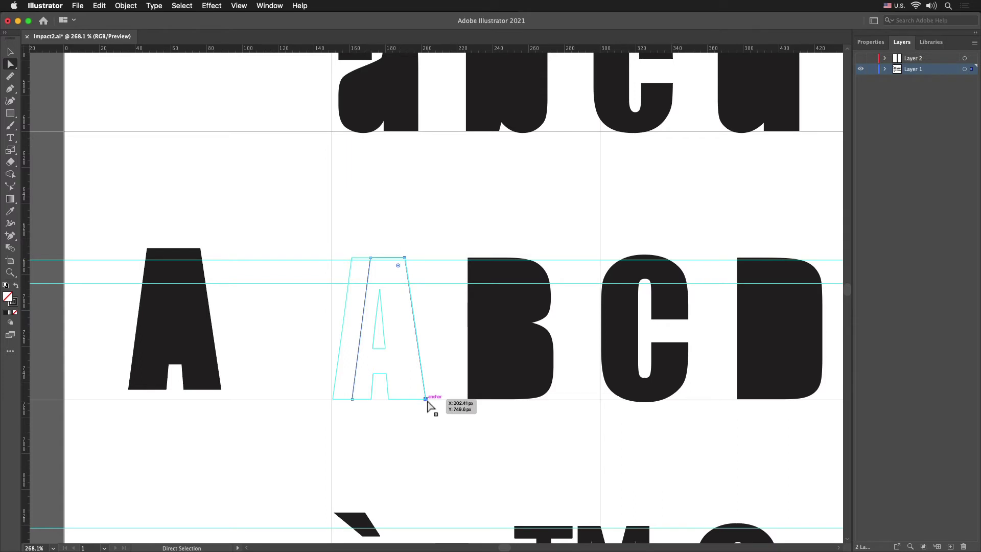
left_click_drag(427, 399, 408, 401)
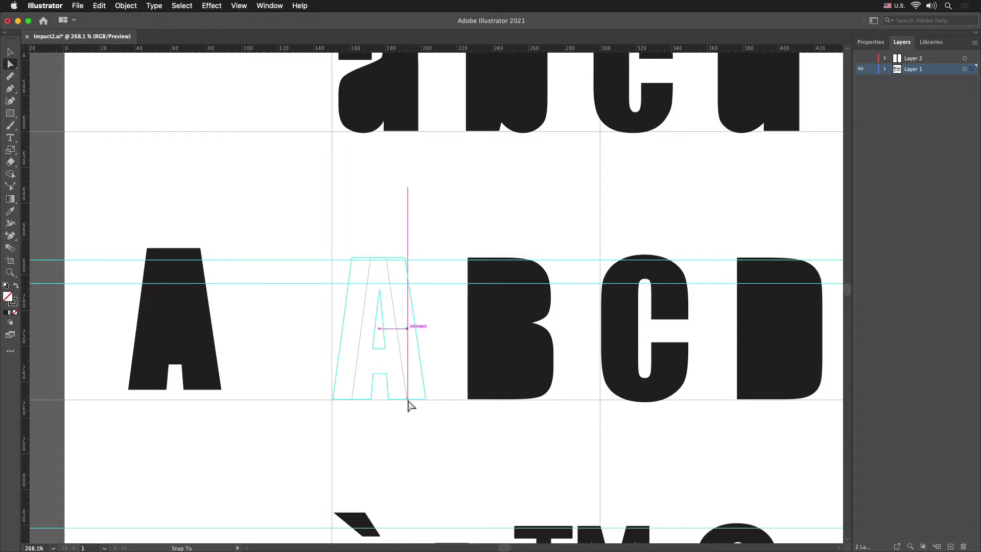
left_click_drag(407, 401, 409, 402)
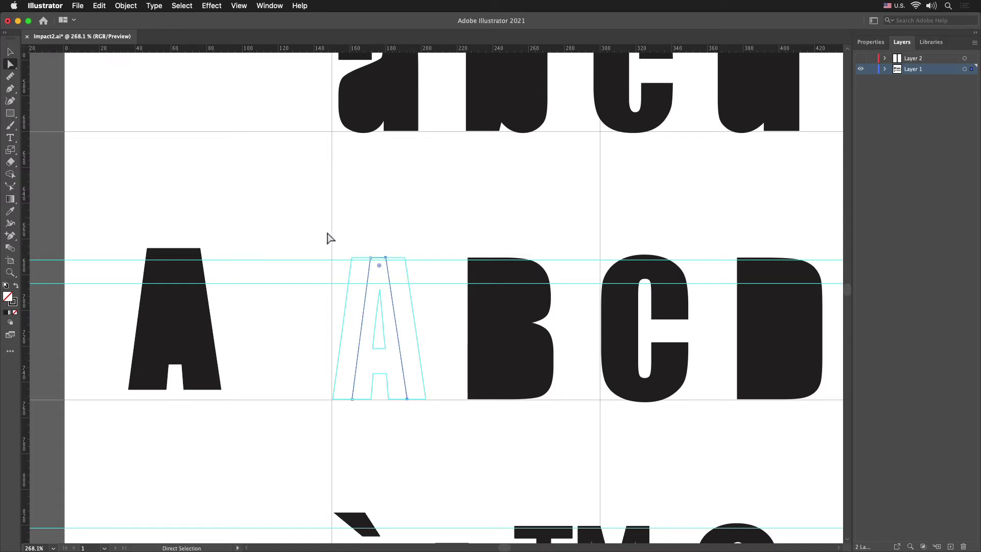
Step: Set the stroke weight of the A's centre-line path to 10 pt, and deselect it
left_click_drag(329, 237, 442, 429)
key("super")
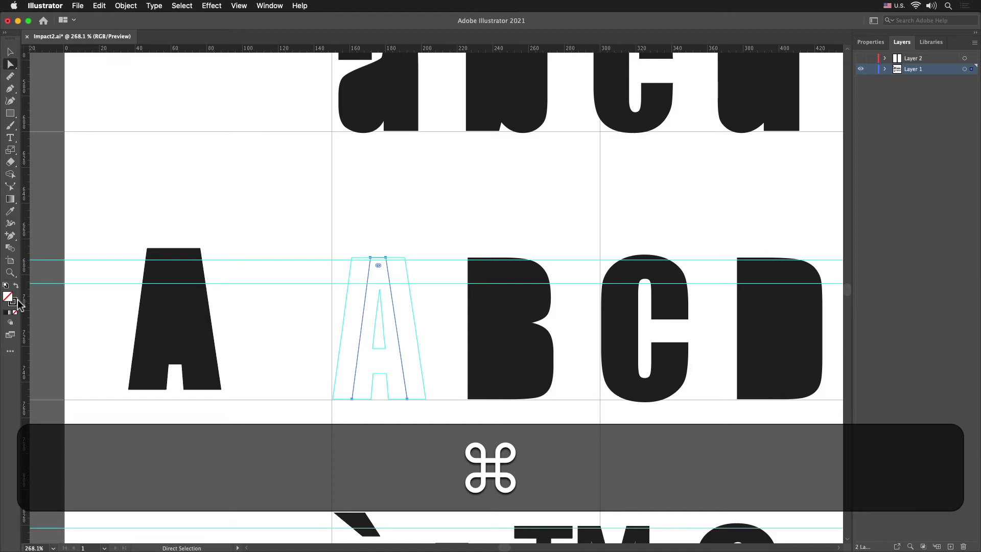
key("super+F10")
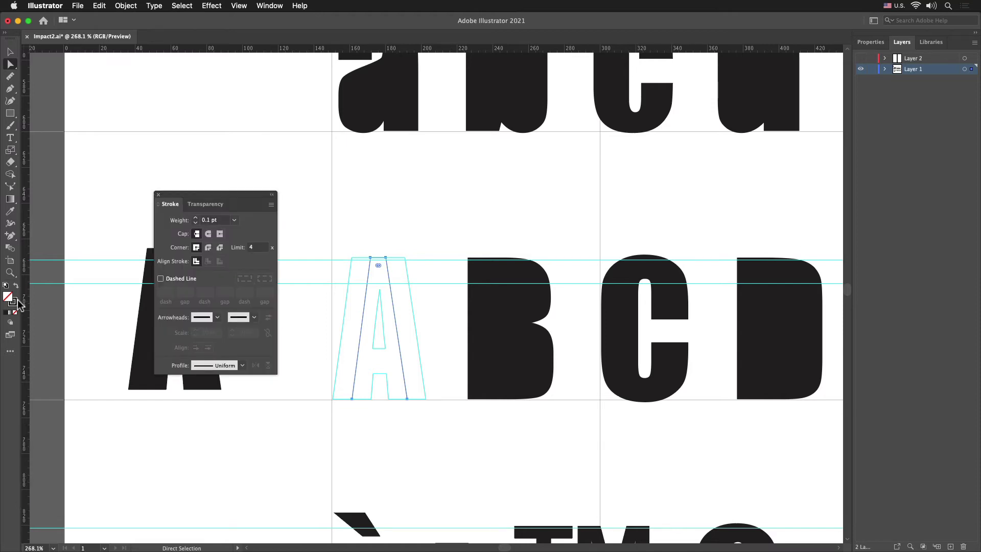
left_click(209, 224)
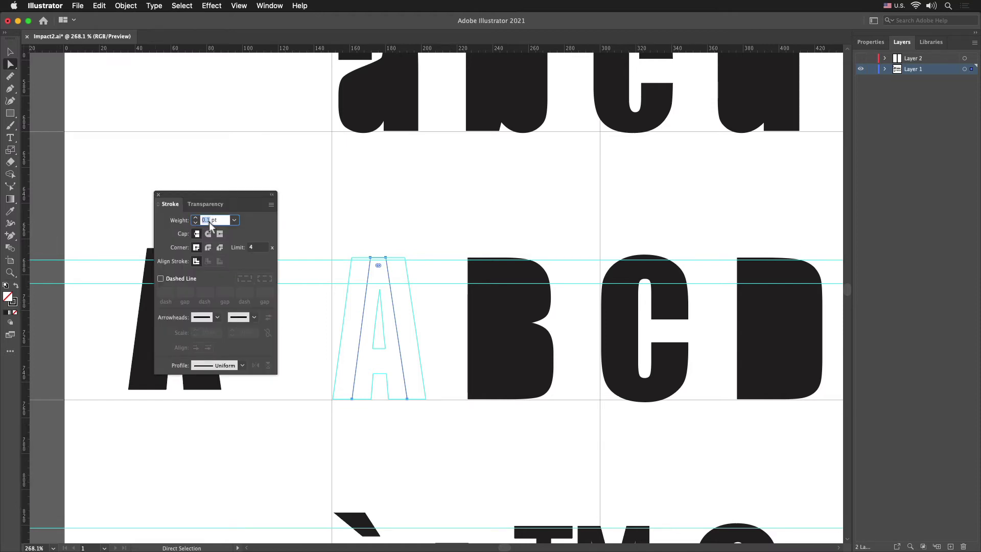
type("10")
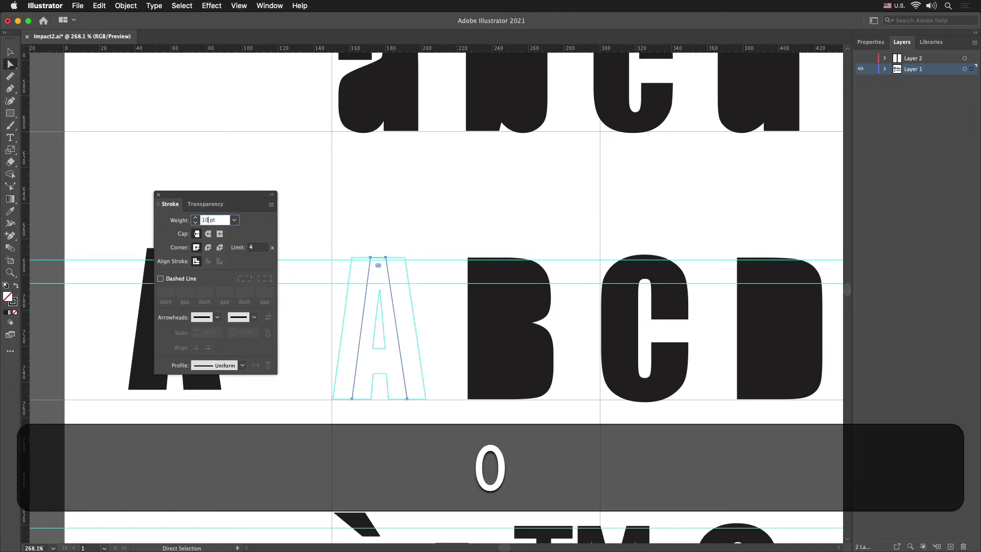
key("Return")
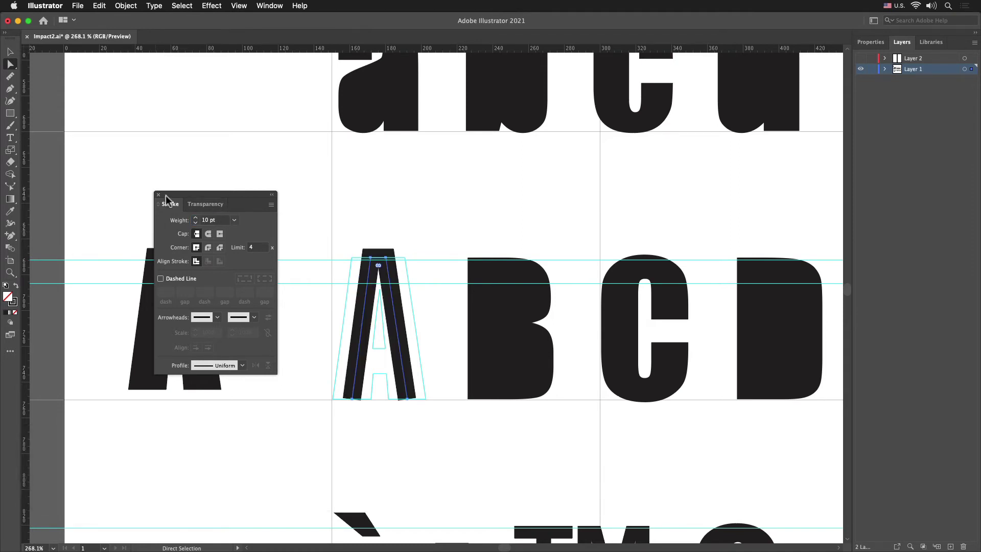
left_click(159, 195)
left_click(285, 228)
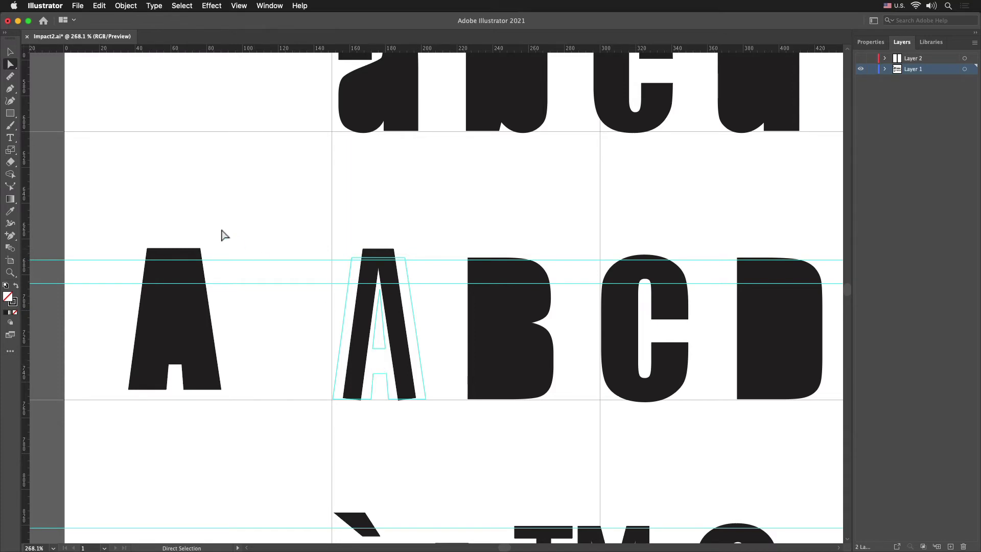
Step: Draw an unfilled rectangle filling the crossbar gap between the A guide's inner triangle and its leg notch
left_click(11, 116)
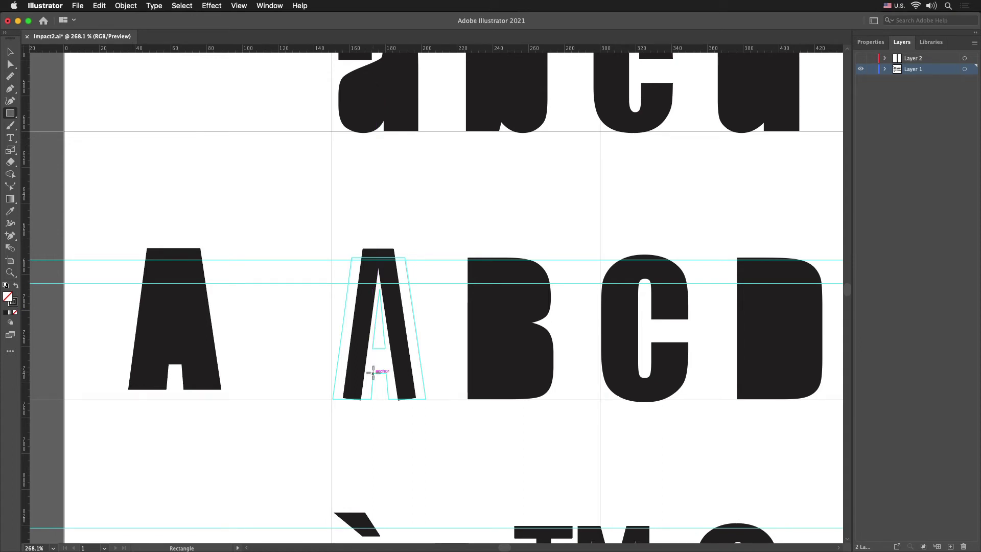
left_click_drag(374, 374, 386, 345)
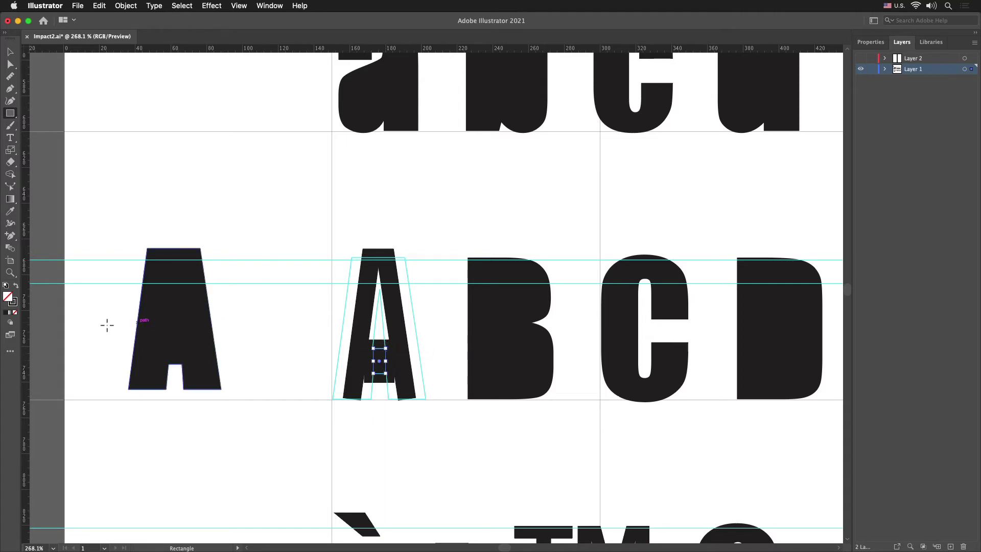
left_click(14, 313)
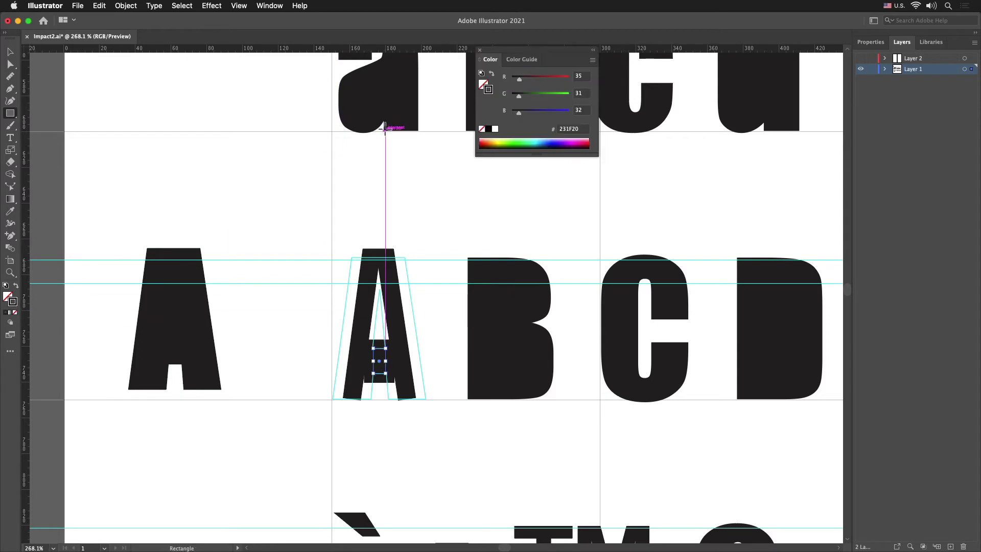
Step: Set the stroke weight of the rectangle in the crossbar gap to 0.125 pt
key("super")
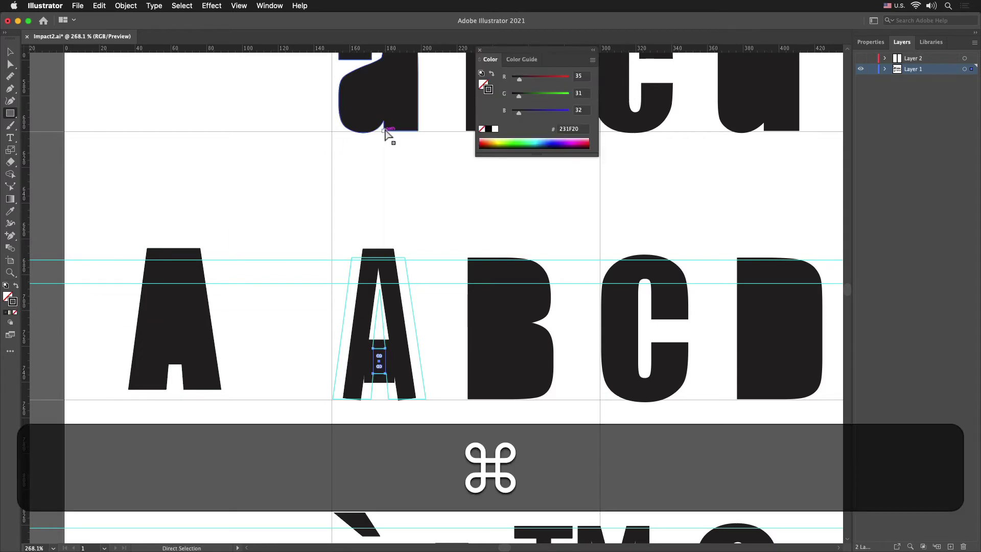
key("super+F10")
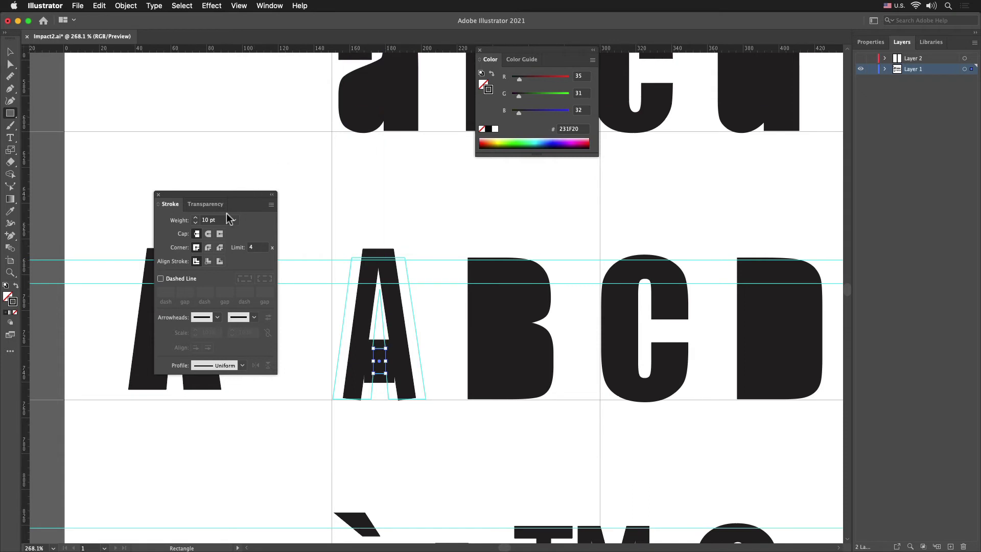
left_click(205, 220)
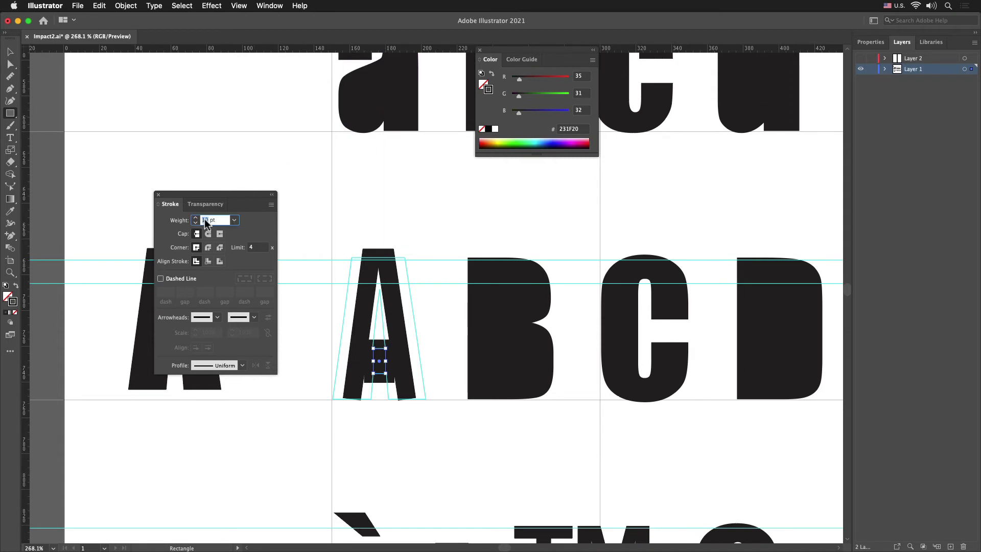
type("0.125")
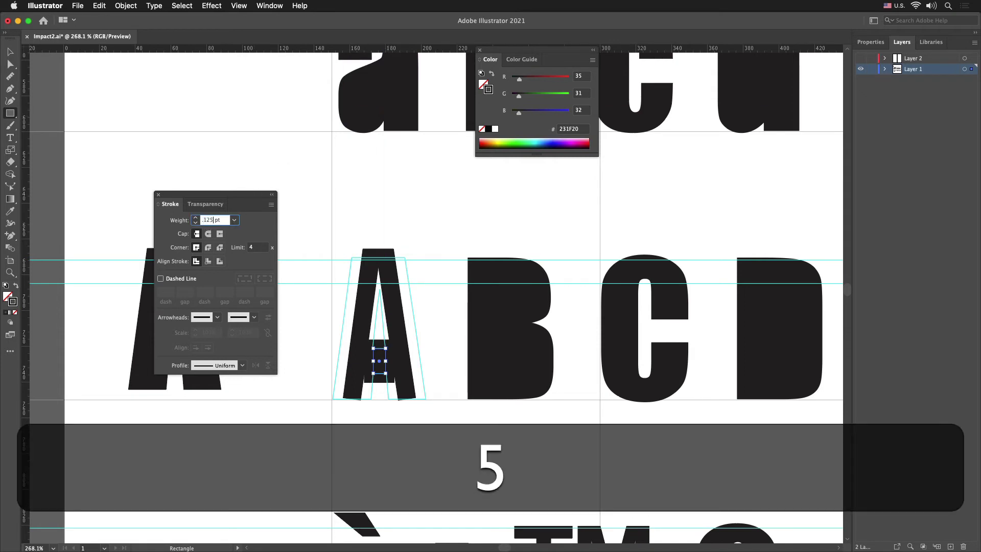
key("Return")
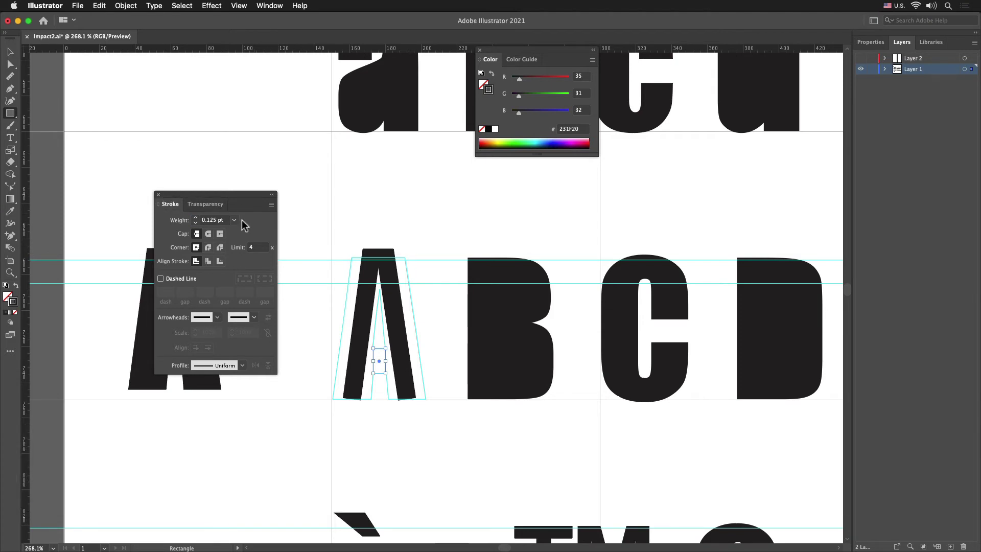
left_click(158, 195)
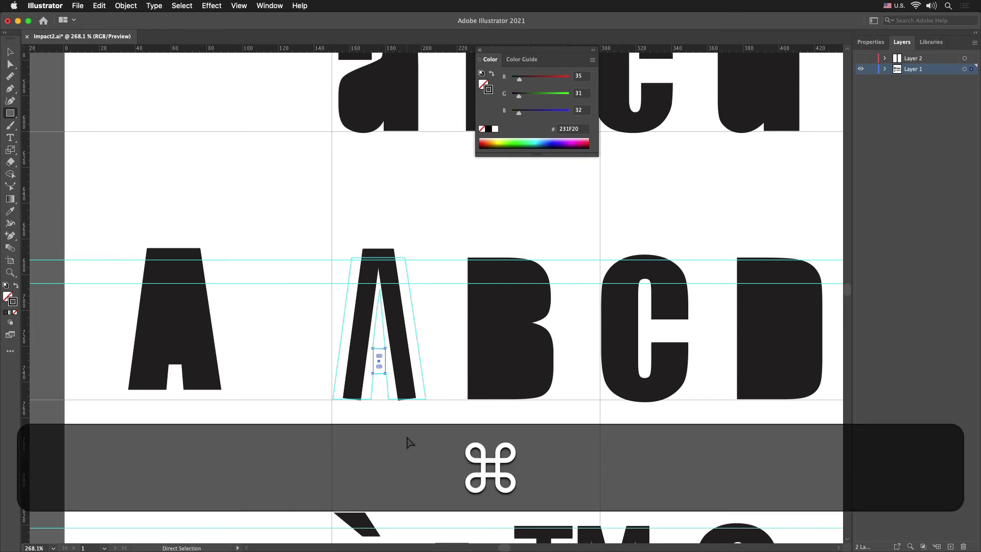
left_click(406, 438, "super")
left_click(382, 370, "super")
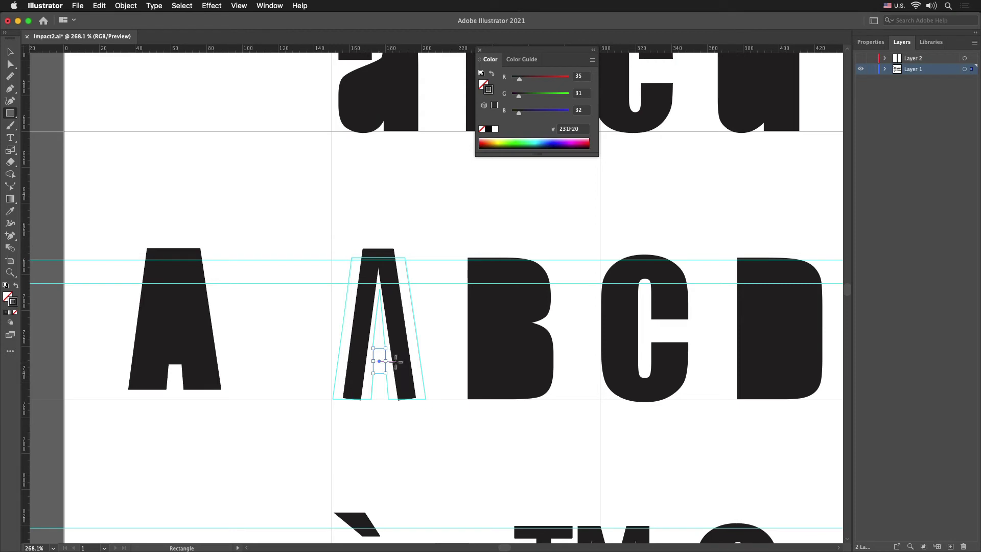
Step: Copy only the short top segment of the A's stroked path, and paste it as a separate line between the duplicate and the guide
left_click(10, 63)
left_click(10, 52)
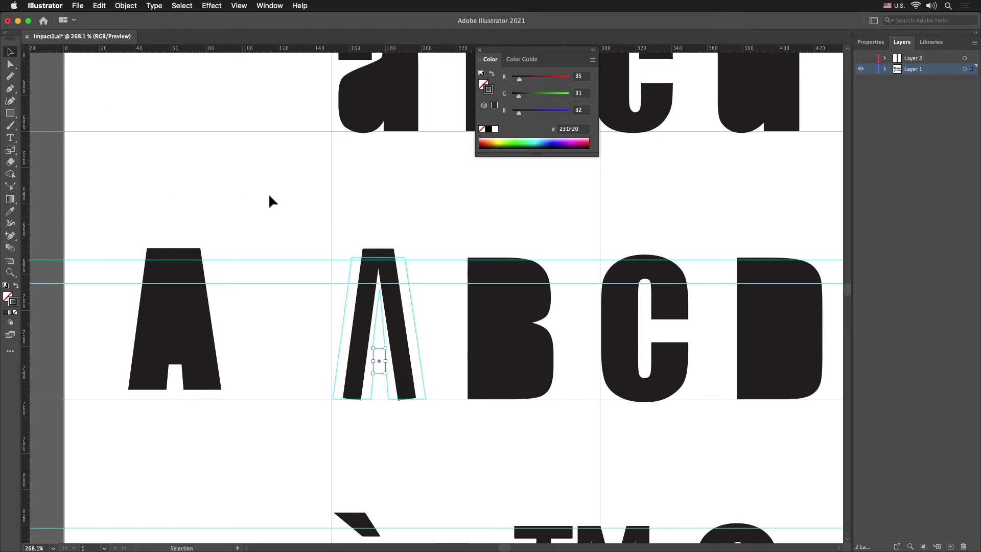
left_click(379, 258)
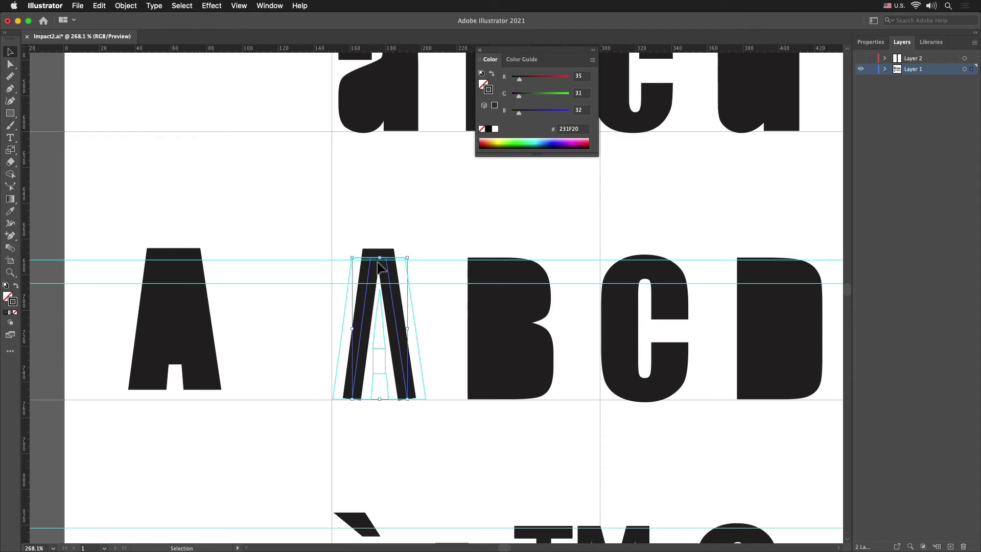
left_click(10, 64)
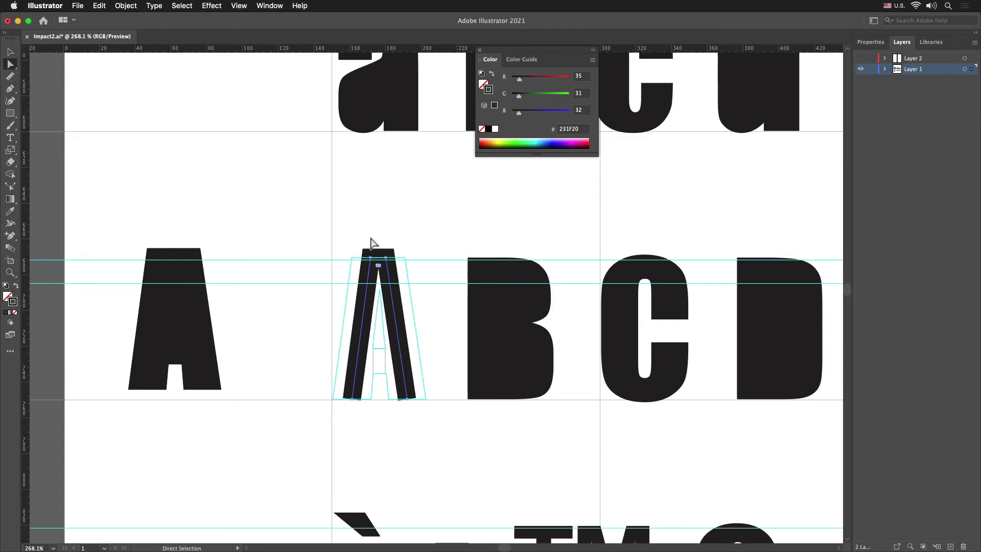
left_click_drag(375, 237, 380, 268)
key("super+c")
scroll(383, 274, "left", 8)
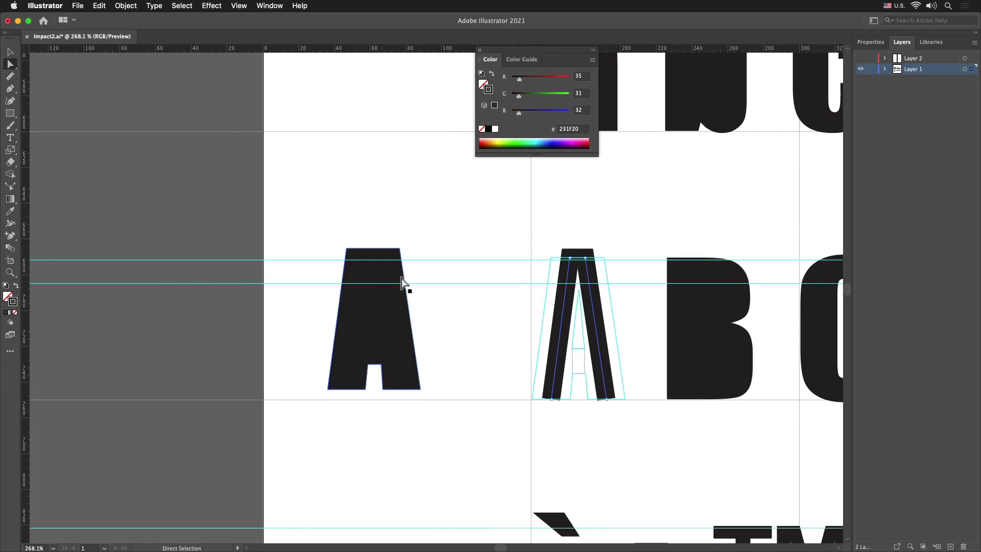
left_click(450, 270)
scroll(450, 339, "up", 1)
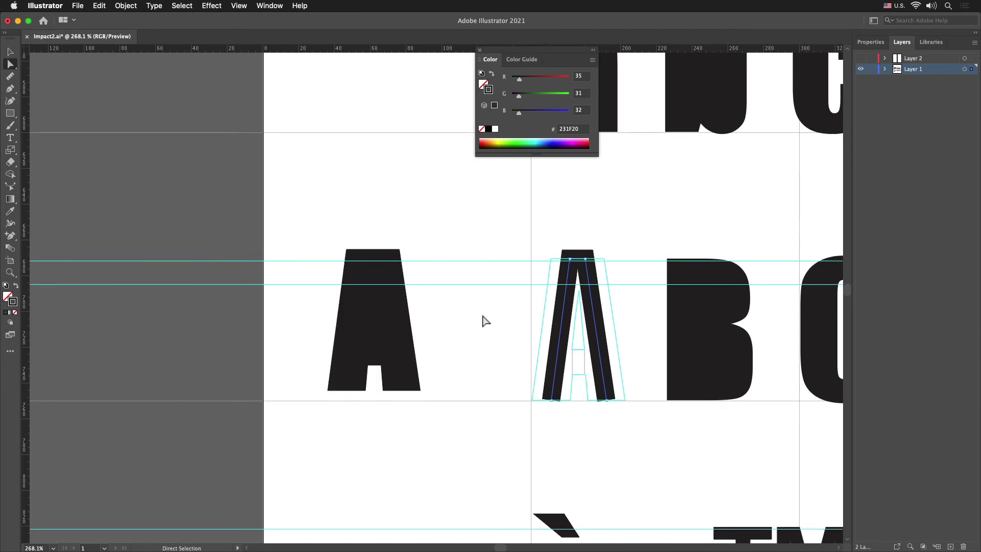
key("super+v")
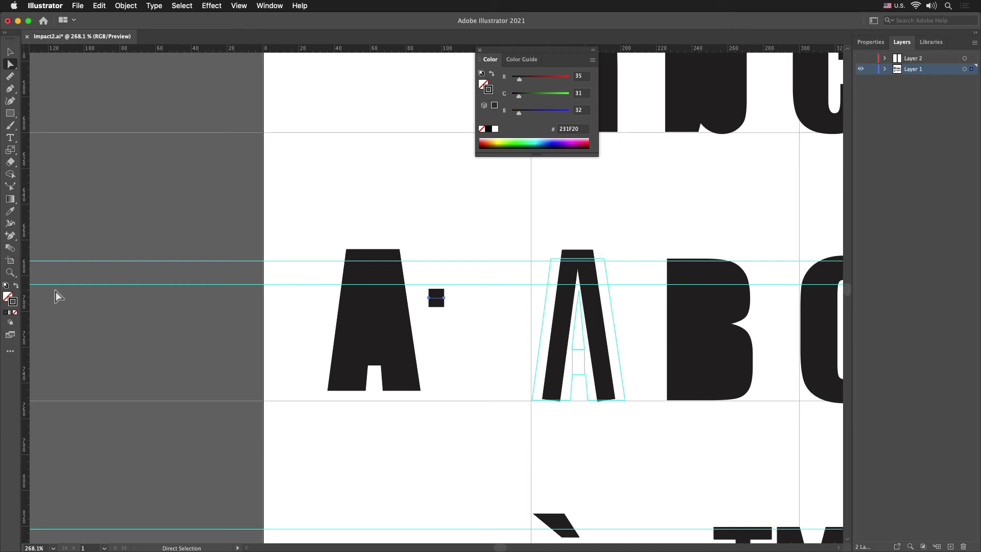
Step: Move the pasted segment to the centre of the thin helper rectangle to serve as the A's crossbar
key("super")
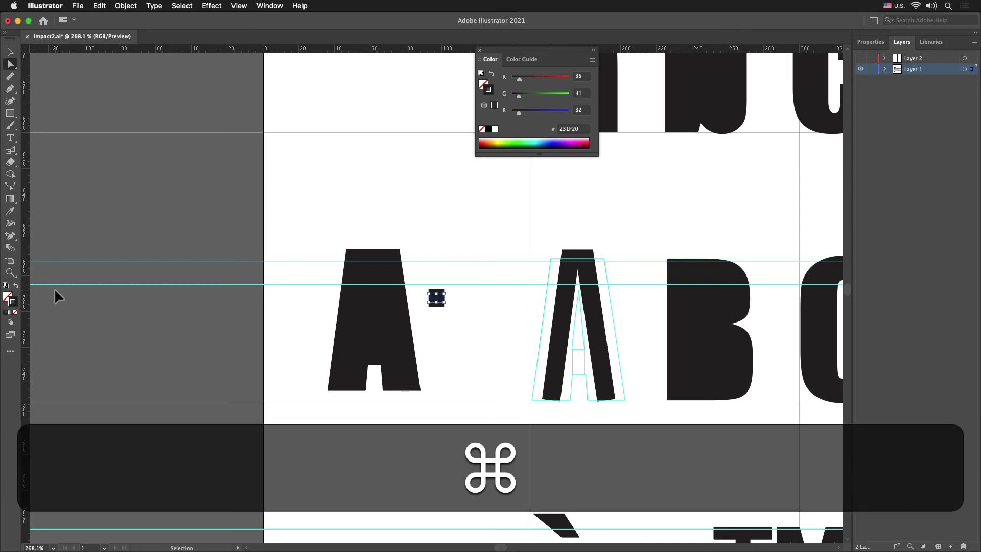
key("super+F10")
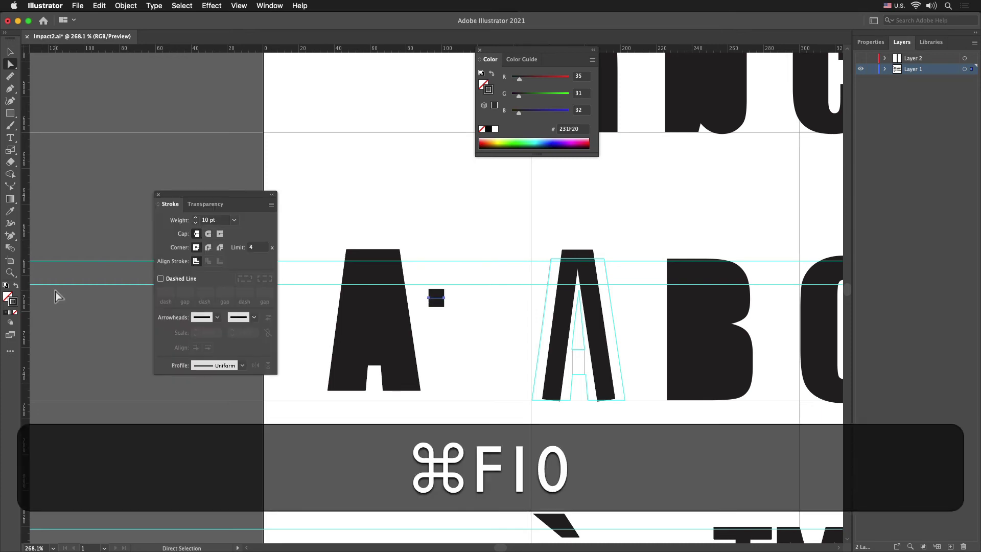
left_click(159, 194)
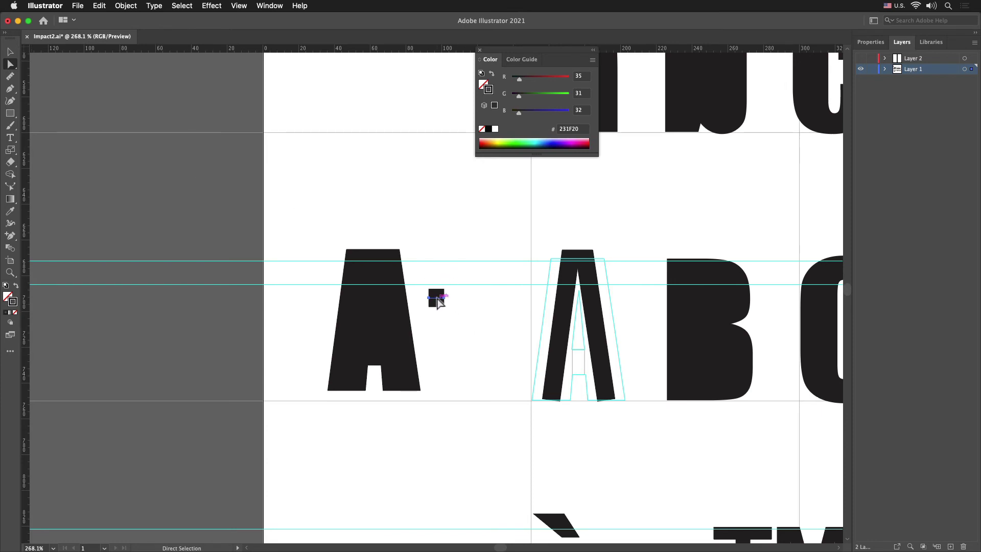
left_click_drag(440, 302, 580, 364)
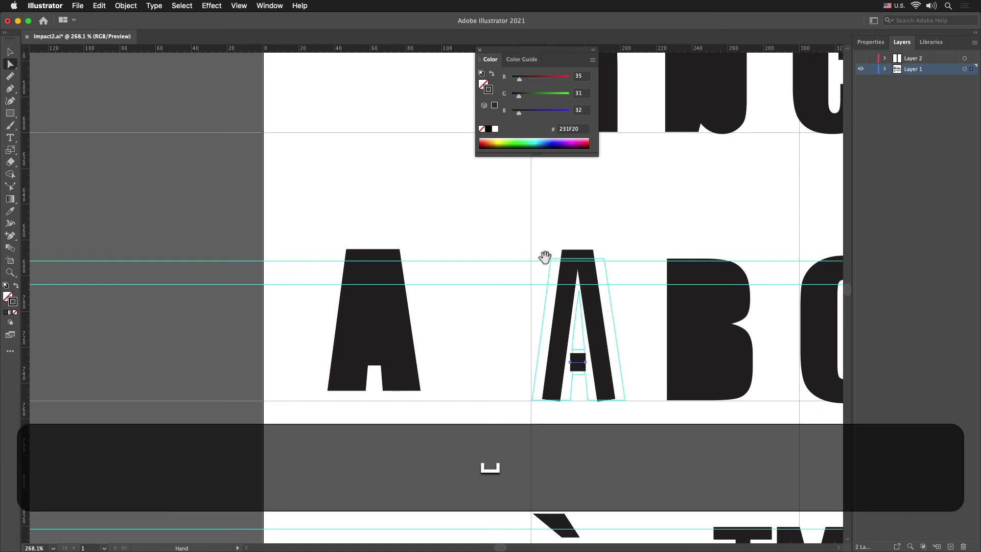
Step: Extend both ends of the crossbar line horizontally until they snap to the A's right and left slanted centre lines
left_click_drag(499, 232, 582, 351)
left_click_drag(711, 425, 510, 328)
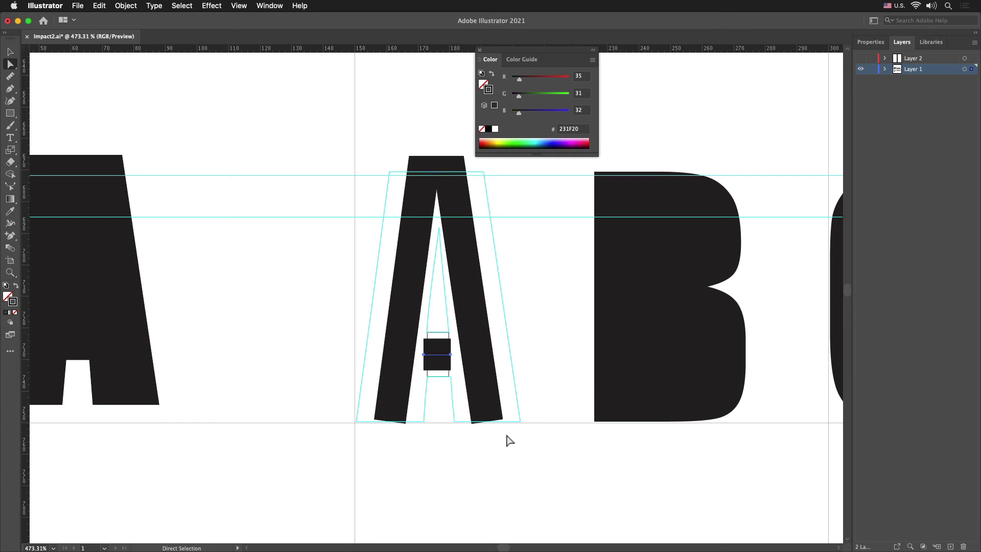
left_click(450, 356)
left_click_drag(451, 356, 478, 360)
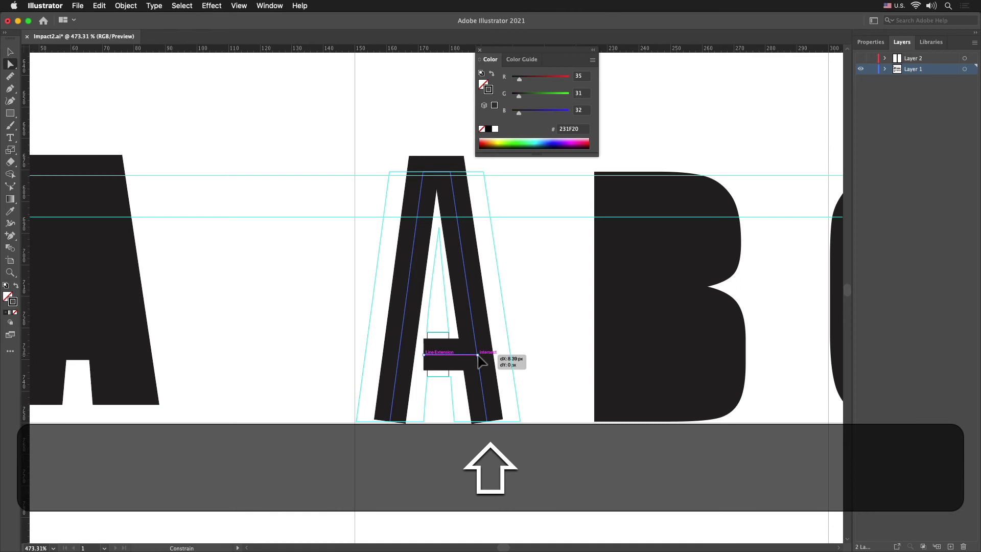
left_click_drag(478, 360, 478, 360)
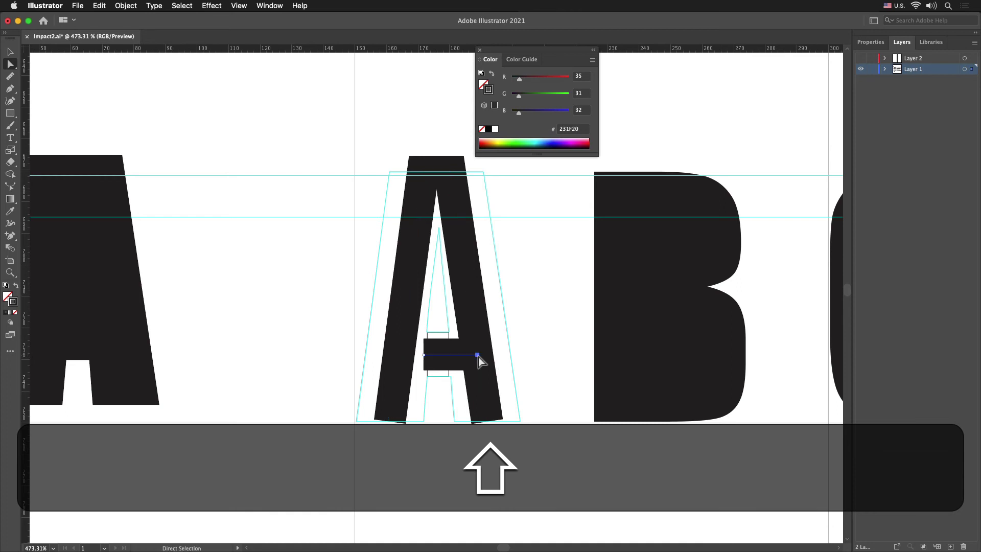
left_click(425, 356)
left_click(425, 358, "shift")
left_click_drag(422, 354, 399, 354)
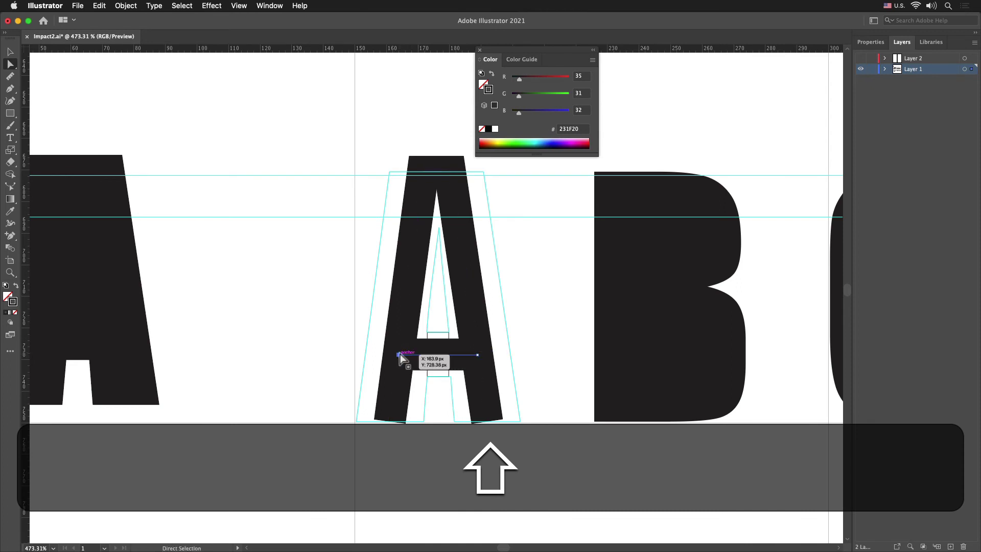
left_click(315, 341)
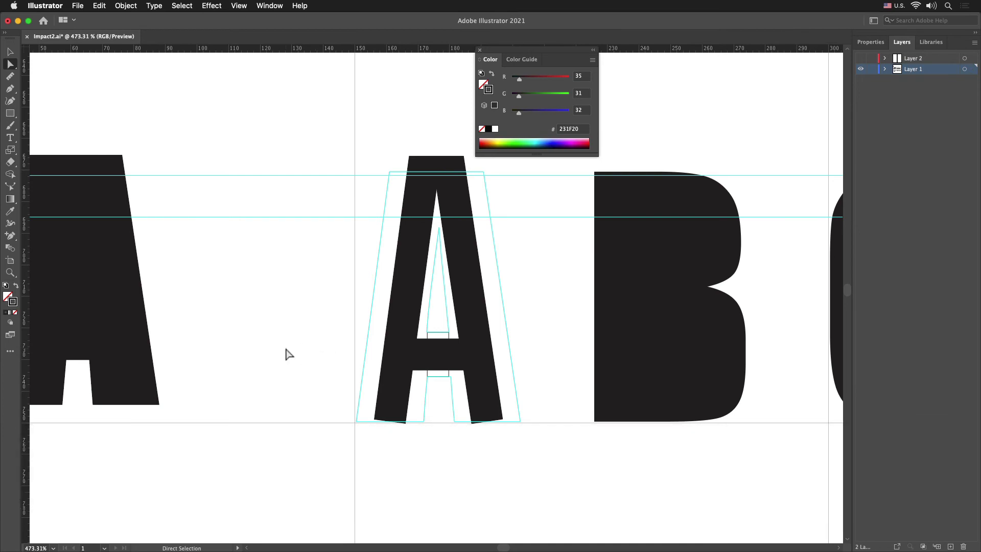
Step: Delete the helper rectangle behind the A's crossbar
scroll(443, 198, "right", 4)
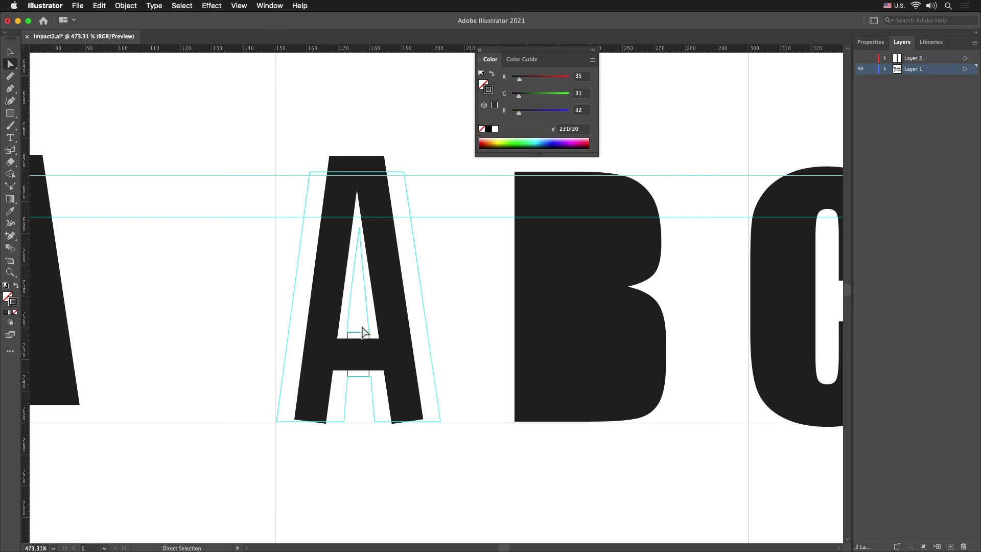
left_click_drag(359, 321, 373, 338)
key("BackSpace")
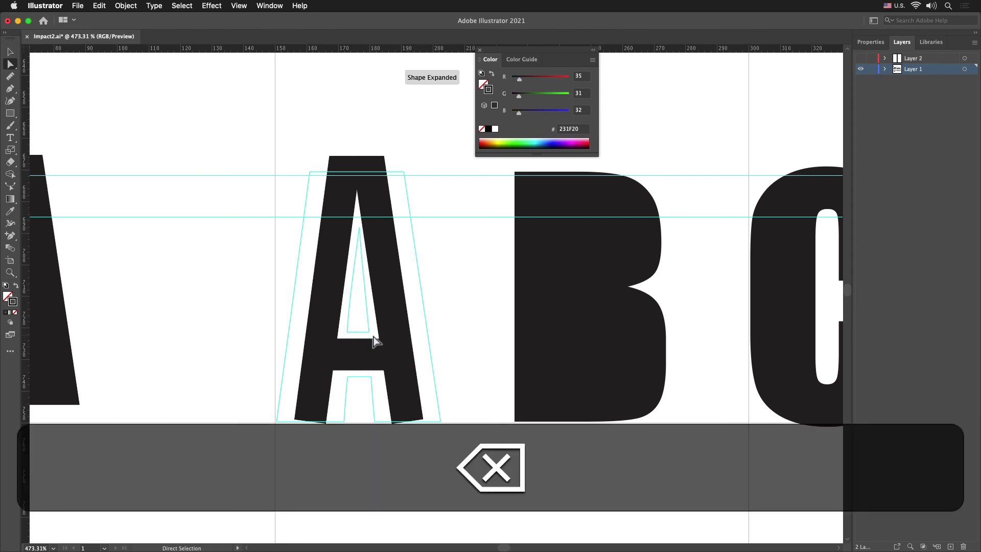
key("super+alt+space")
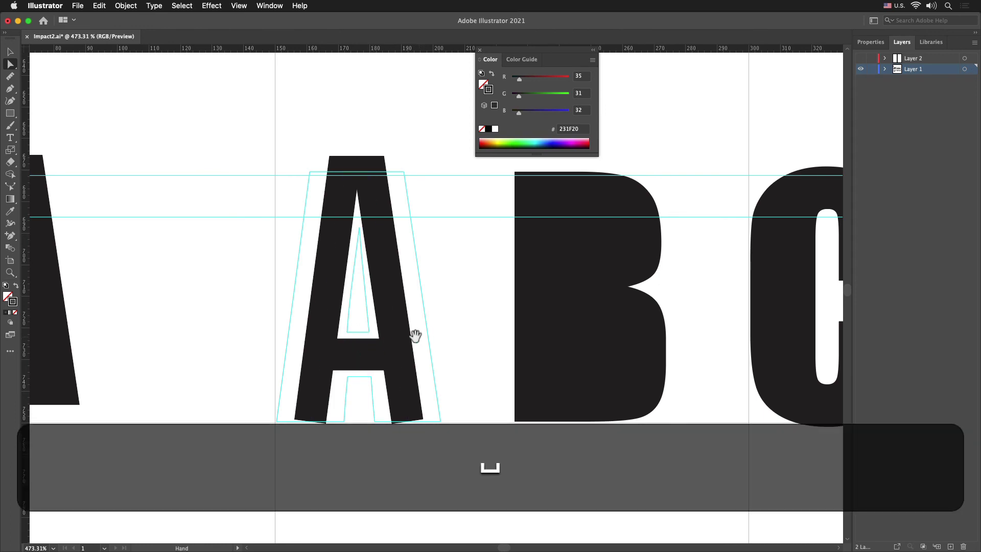
left_click(417, 338)
scroll(416, 352, "right", 3)
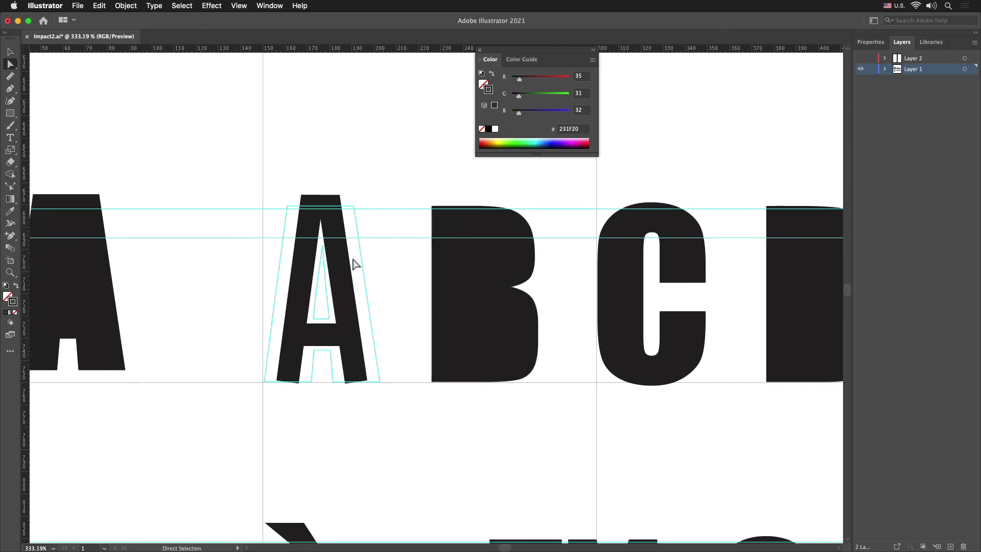
Step: Give all of the A's stroked centre lines round caps and round corner joins
left_click_drag(229, 176, 404, 445)
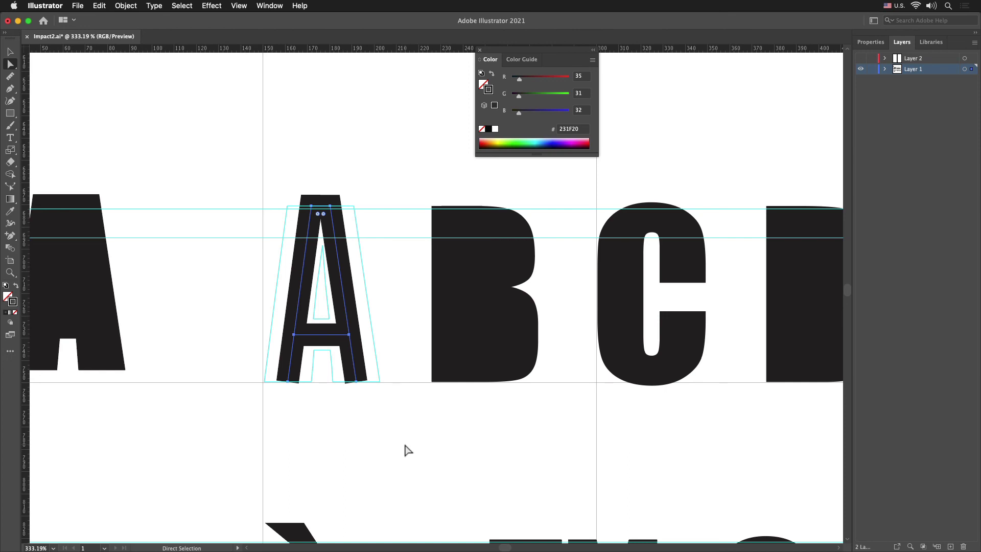
key("super+F10")
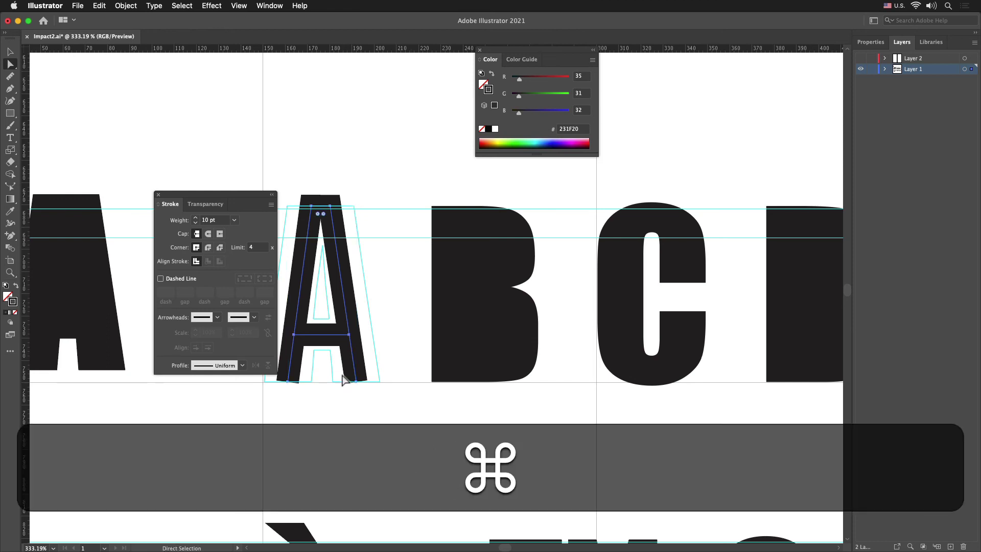
left_click(208, 234)
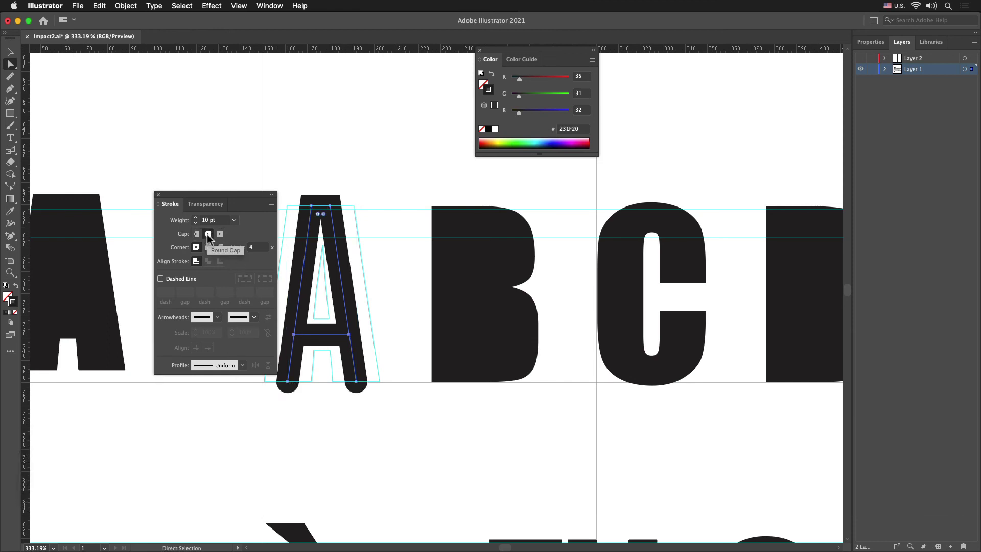
left_click(208, 247)
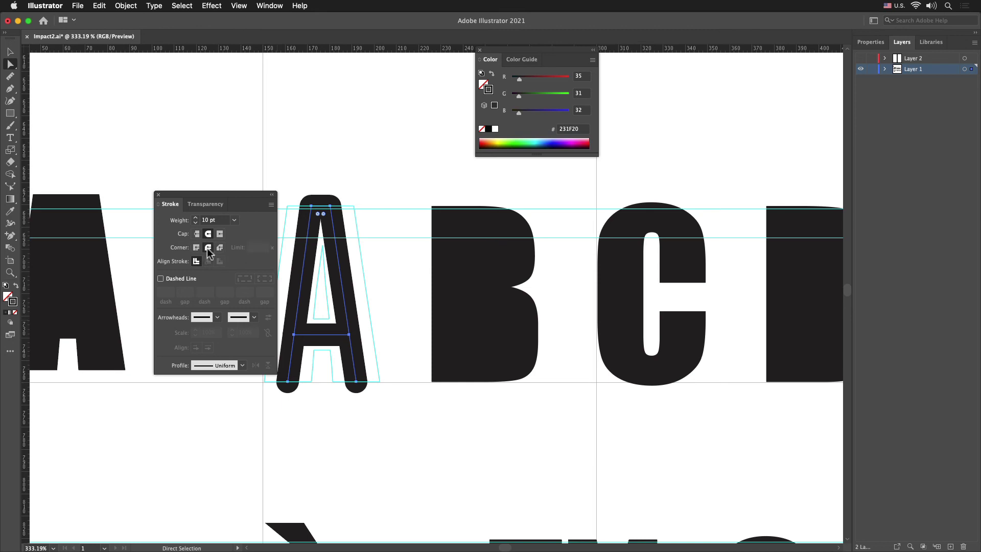
Step: Separate the Transparency panel from the Stroke panel, stack them as one floating group, and place it clear of the A
mouse_move(228, 203)
left_mouse_down()
mouse_move(310, 240)
mouse_move(636, 319)
left_mouse_up()
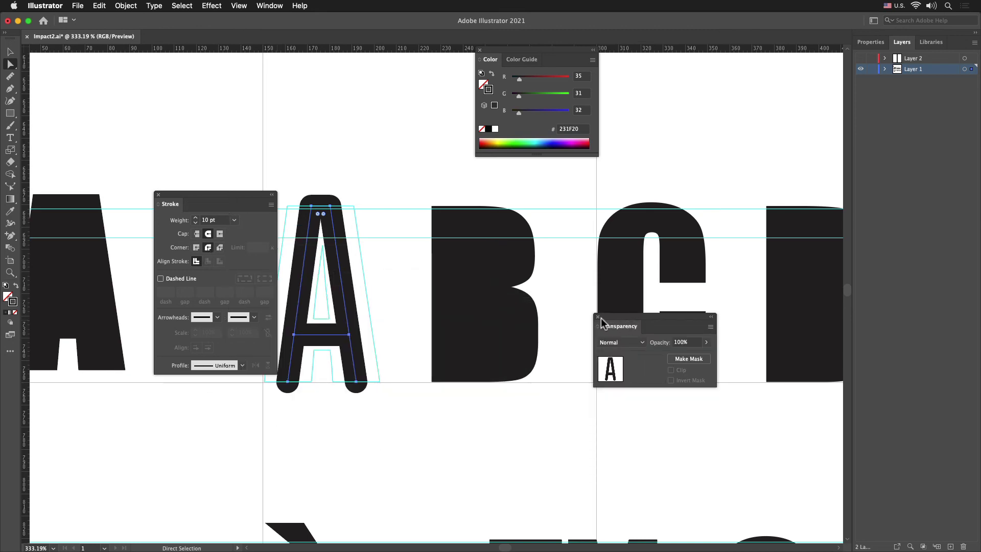
mouse_move(610, 317)
left_mouse_down()
mouse_move(164, 192)
mouse_move(182, 198)
mouse_move(181, 210)
mouse_move(393, 272)
mouse_move(412, 235)
mouse_move(413, 253)
mouse_move(579, 251)
left_mouse_up()
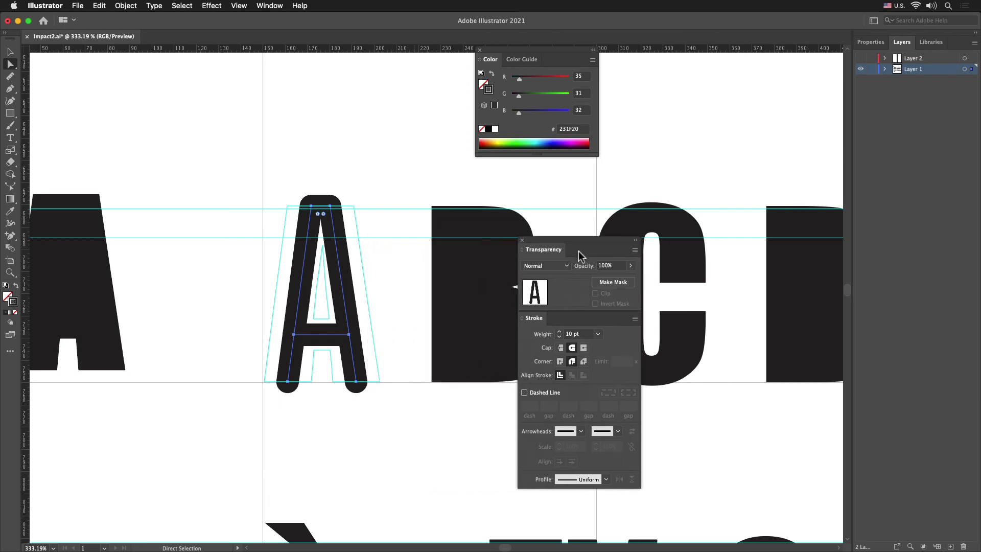
Step: Try a thin 2 pt stroke weight on the A's centre lines
left_click(570, 334)
type("4")
key("Return")
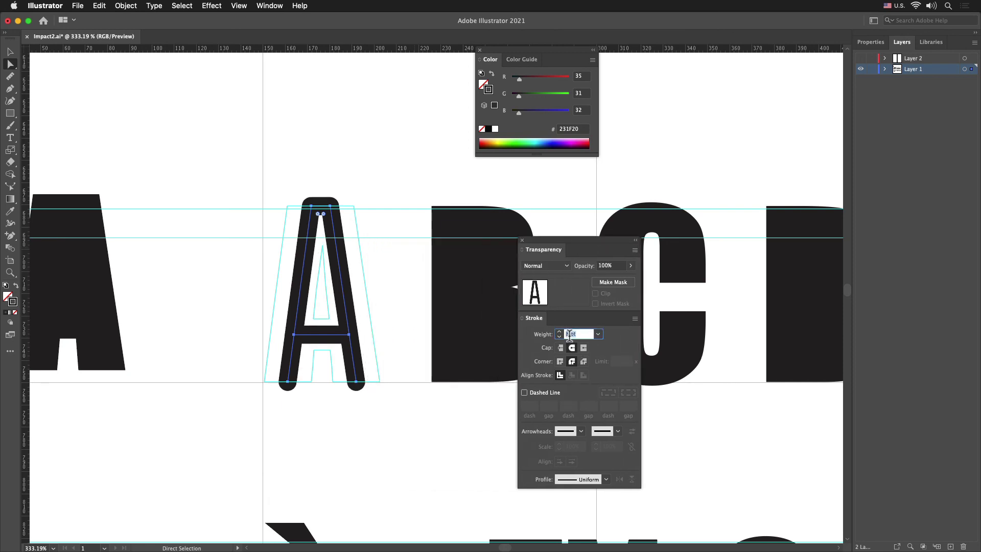
type("2")
key("Return")
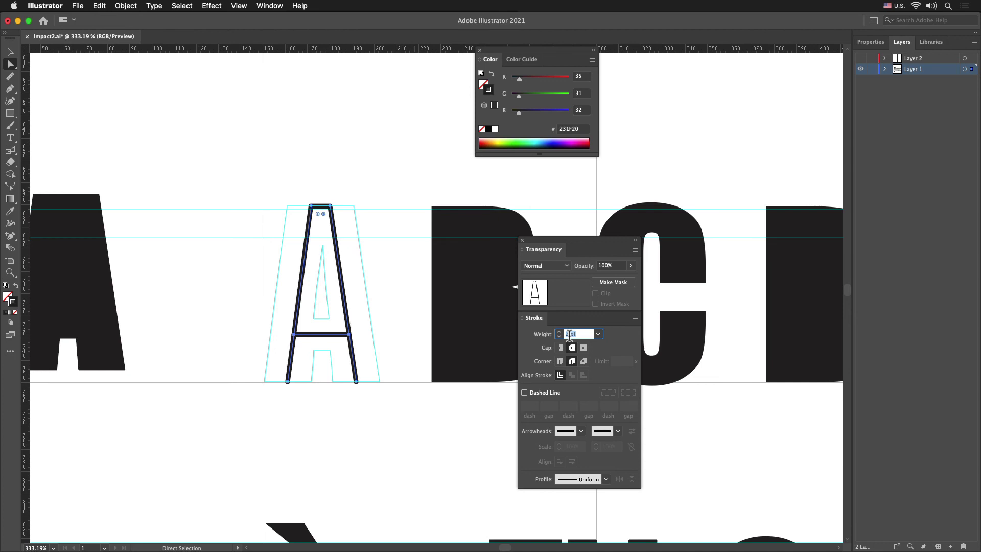
Step: Try thickening the A's strokes in 1 pt increments up to 17 pt
key("Up")
key("Up")
key("Up")
key("Up")
key("Up")
key("Up")
key("Up")
key("Up")
key("Up")
key("Up")
key("Up")
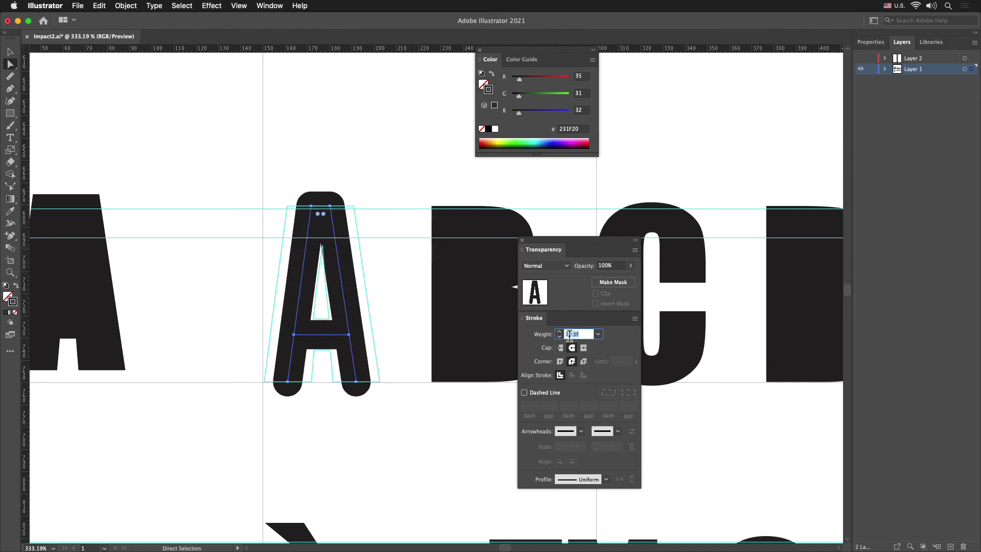
key("Up")
key("Up")
key("Up")
key("Up")
key("Up")
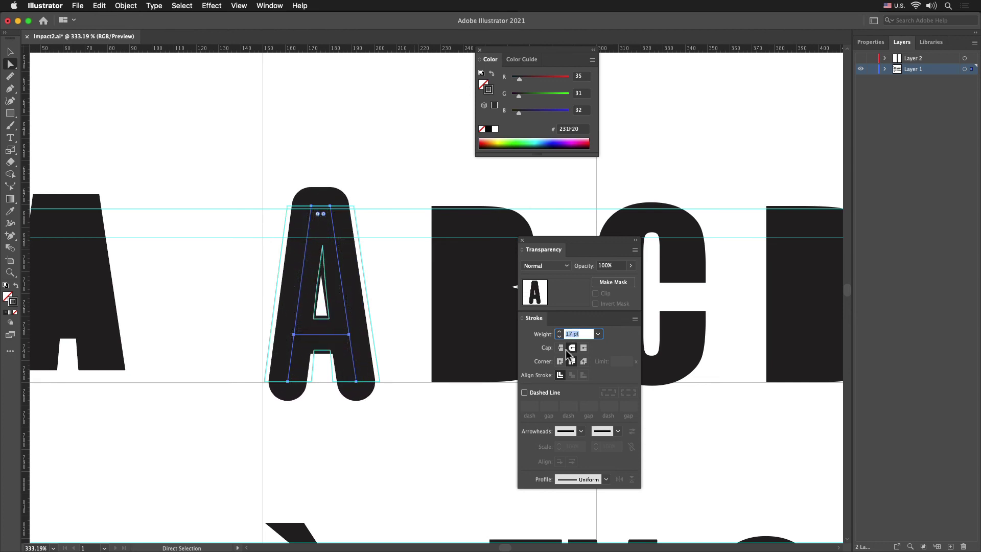
Step: Try thinning the A's strokes in 1 pt increments, stopping at 3 pt, and deselect the lines
key("Down")
key("Down")
key("Down")
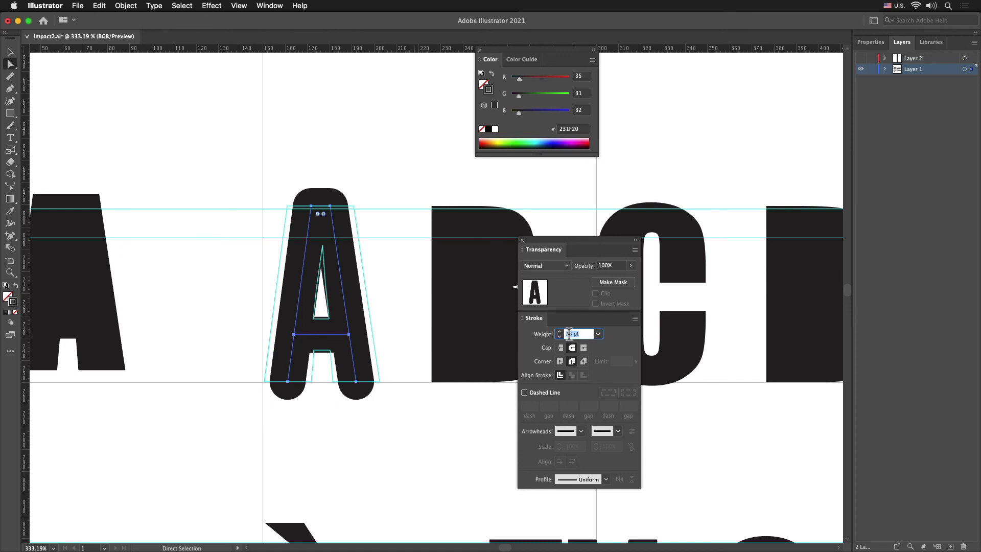
key("Down")
key("Down")
key("Down")
key("Down")
key("Down")
key("Down")
key("Down")
key("Down")
key("Down")
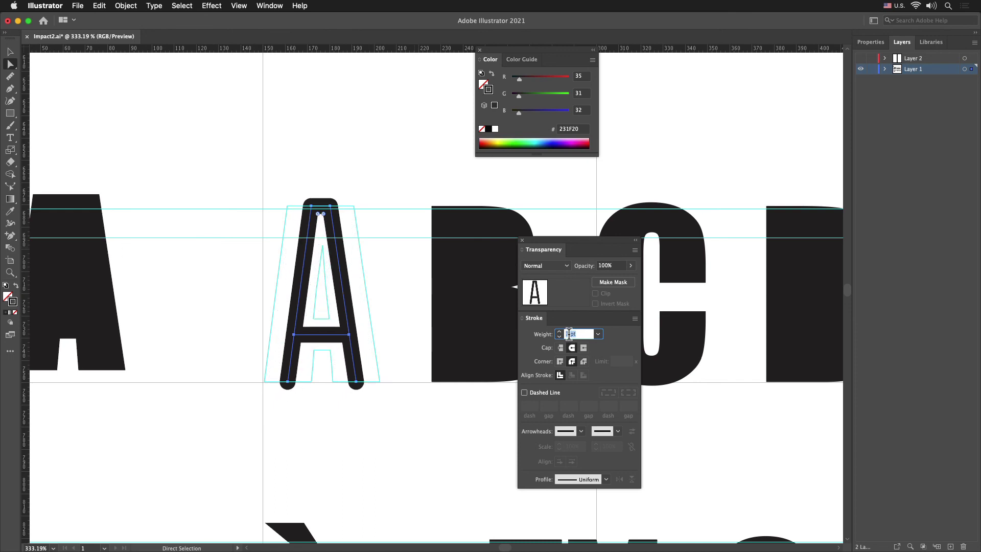
key("Down")
key("Down")
key("Down")
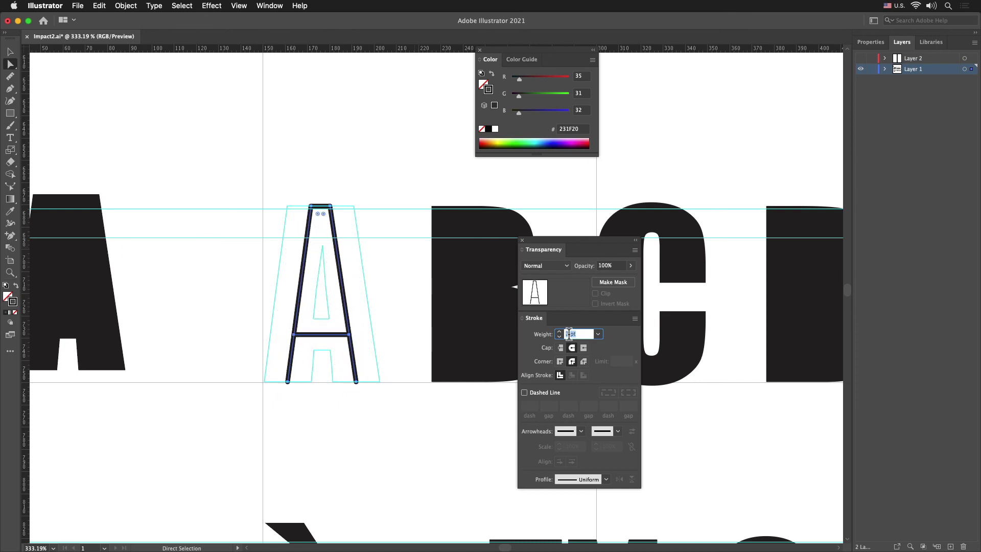
key("Down")
key("Down")
key("Up")
key("Up")
key("Up")
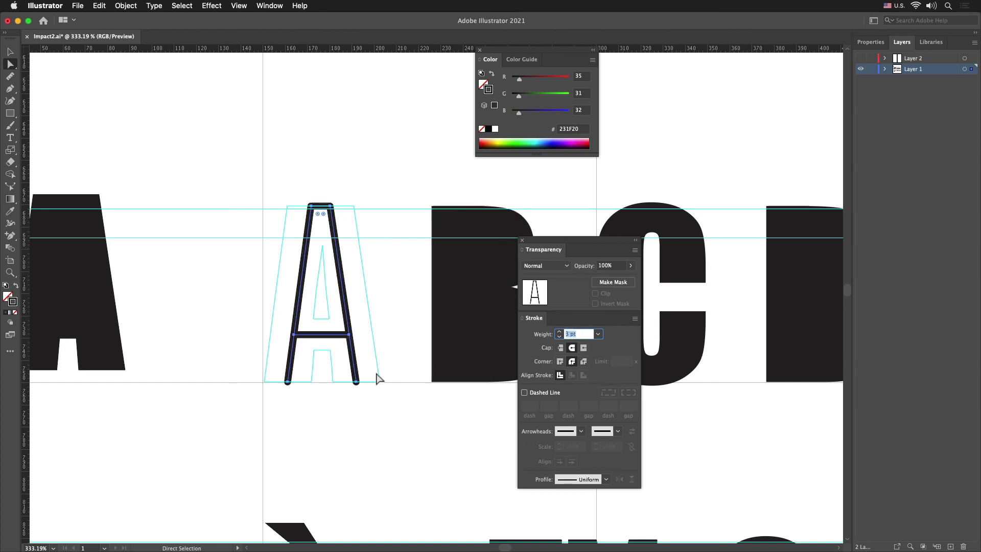
left_click(314, 210)
left_click(238, 300)
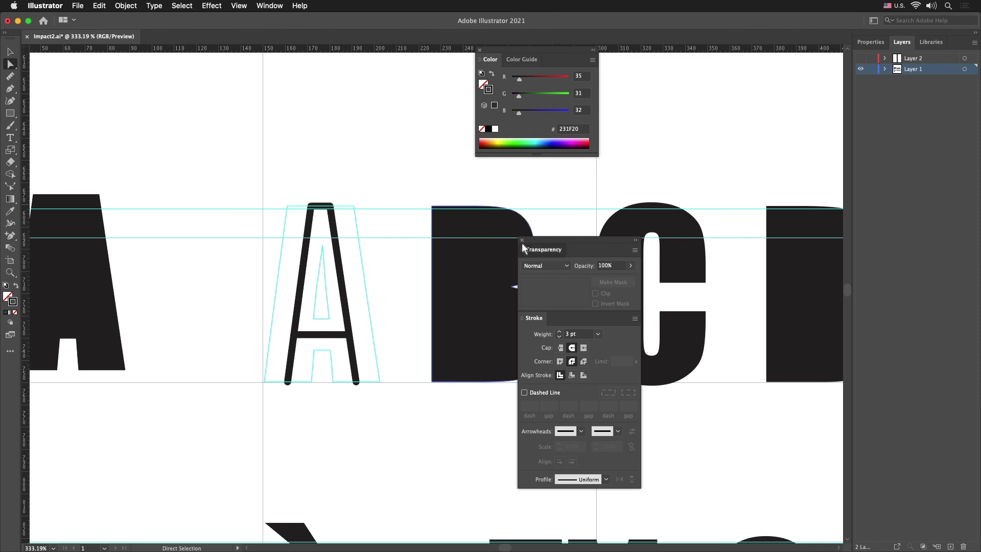
Step: Set the stroke weight of all the A's centre lines to 10 pt and move them to the hidden Layer 2
mouse_move(259, 171)
left_mouse_down()
mouse_move(314, 295)
mouse_move(390, 427)
left_mouse_up()
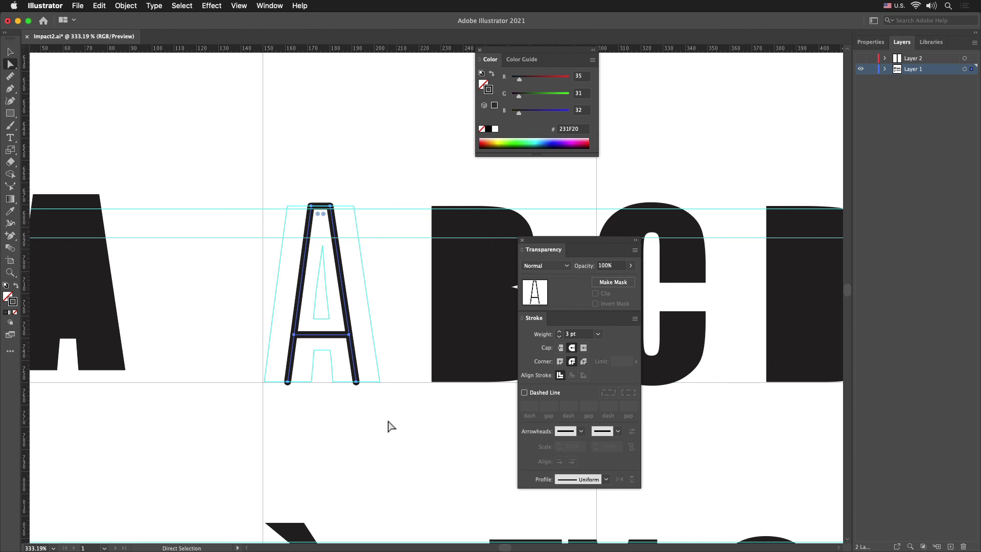
left_click(569, 334)
type("10")
key("Return")
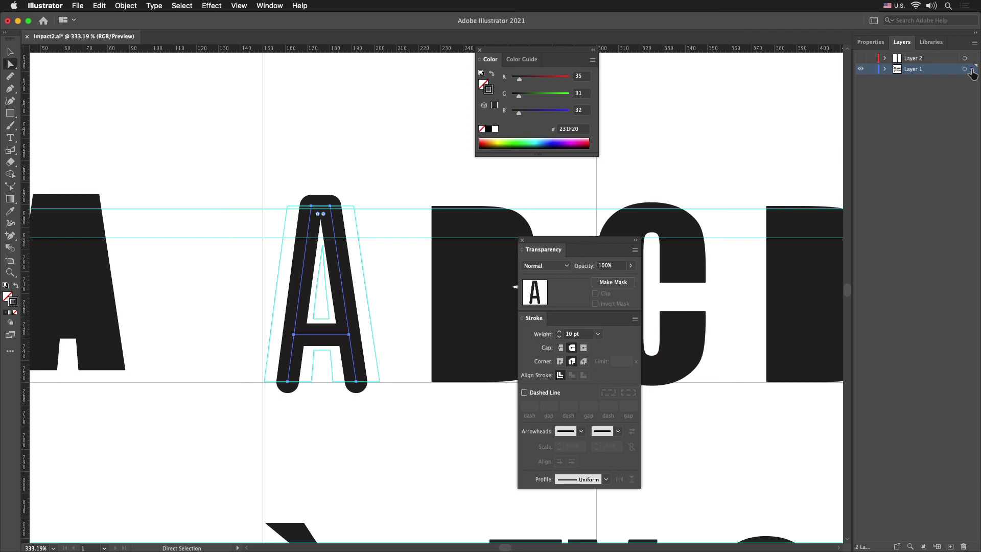
left_click_drag(972, 73, 974, 60)
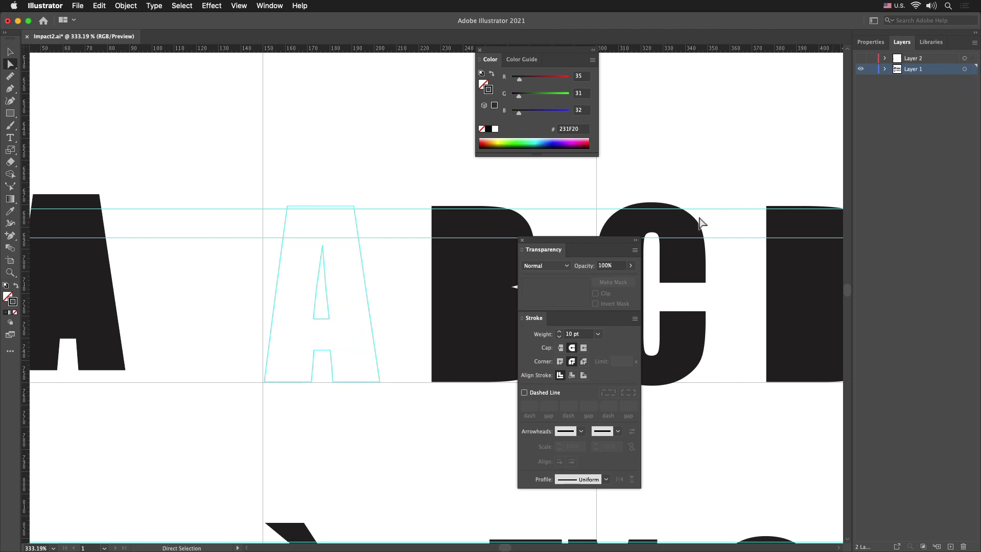
Step: Move the floating Transparency and Stroke panels clear of the letter B and select the B shape
left_click_drag(573, 238, 676, 235)
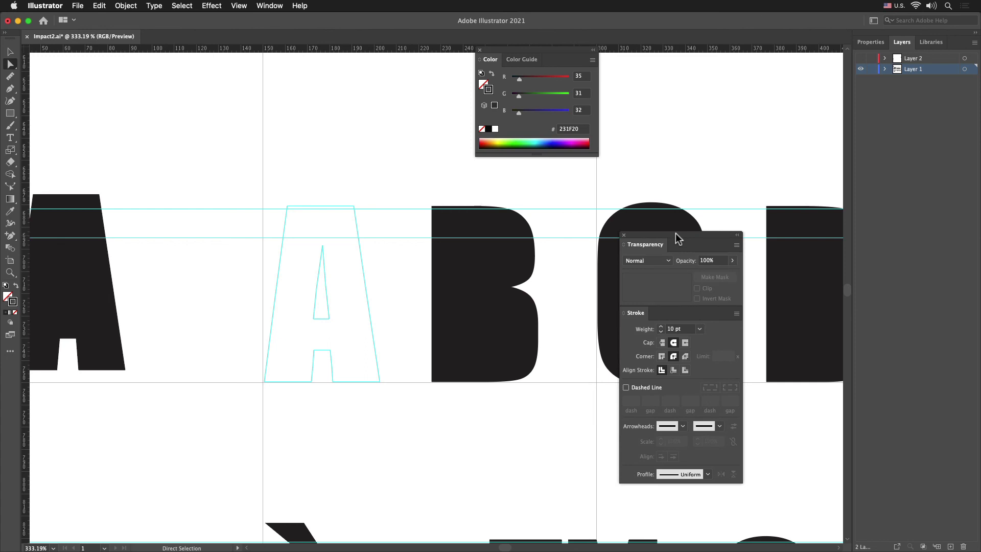
left_click(474, 310)
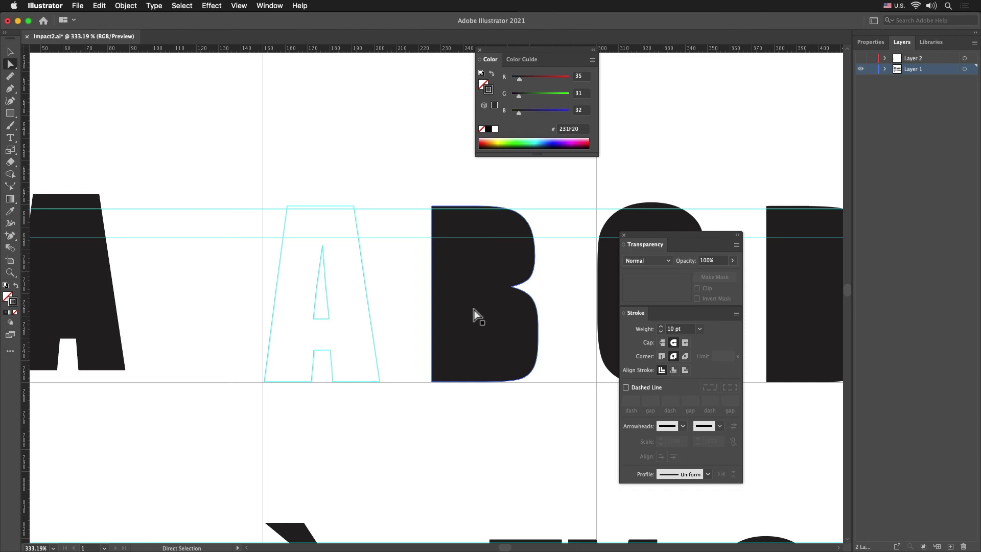